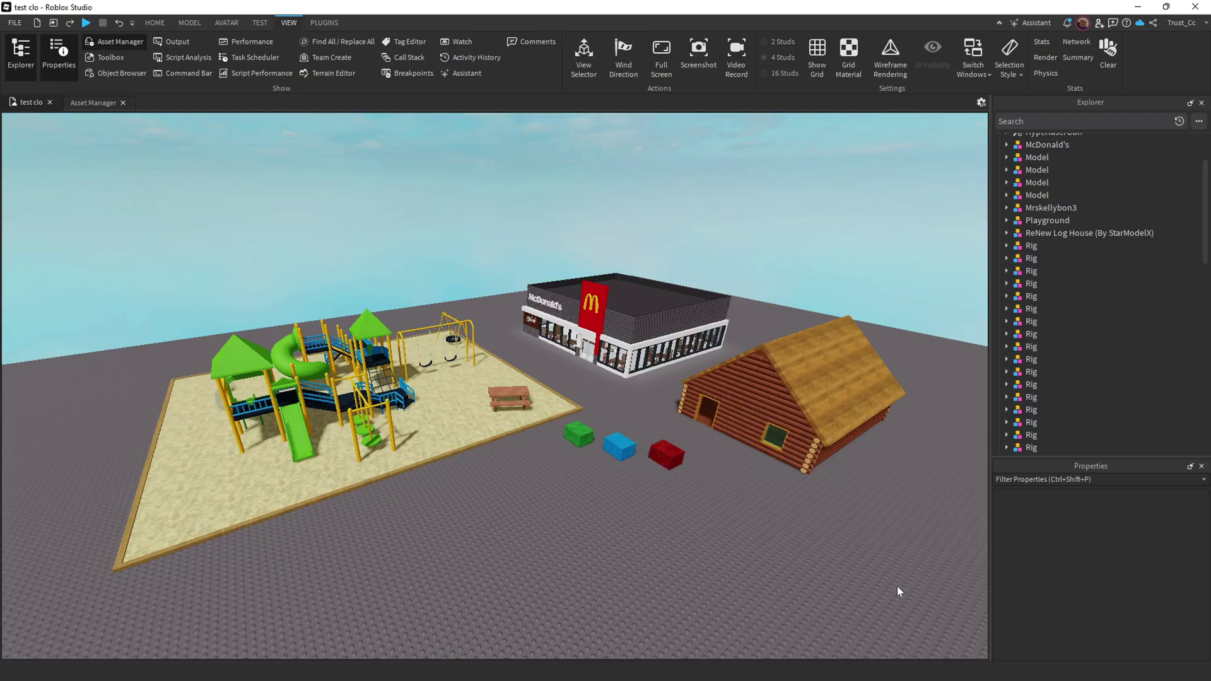
- Box-select the playground, McDonald's and log house and export the selection as 'model'
left_click_drag(885, 593, 111, 265)
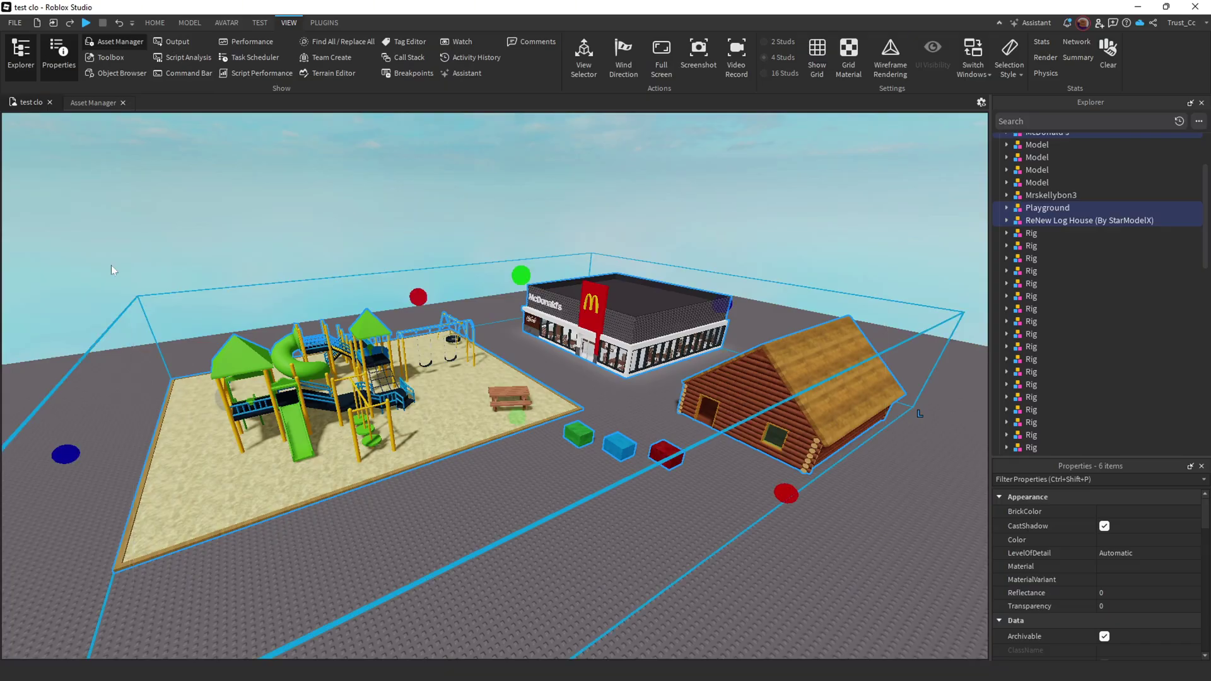
right_click(1063, 214)
mouse_move(1108, 416)
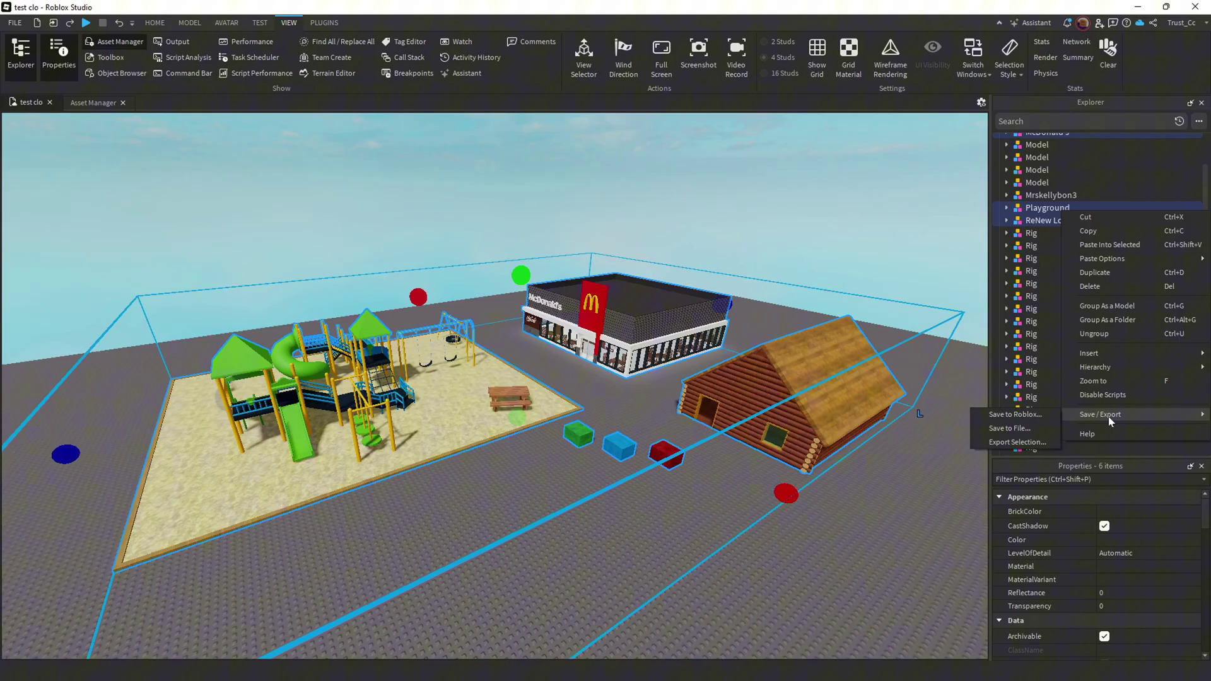
left_click(1031, 443)
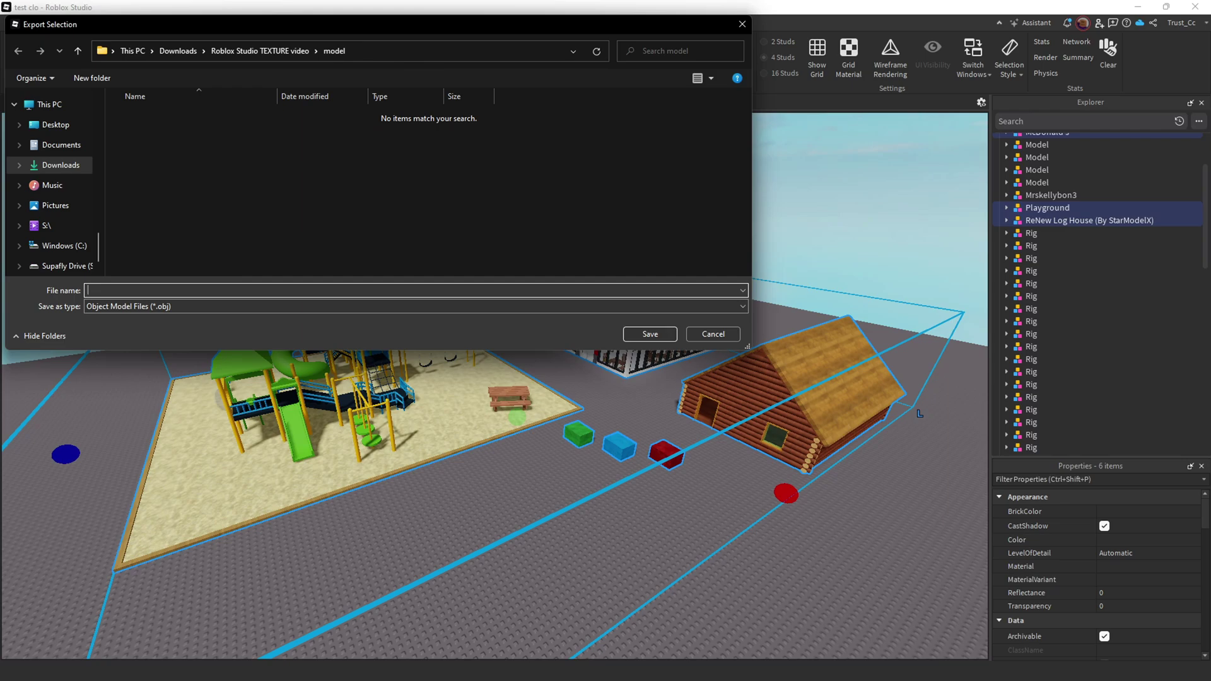
type("model")
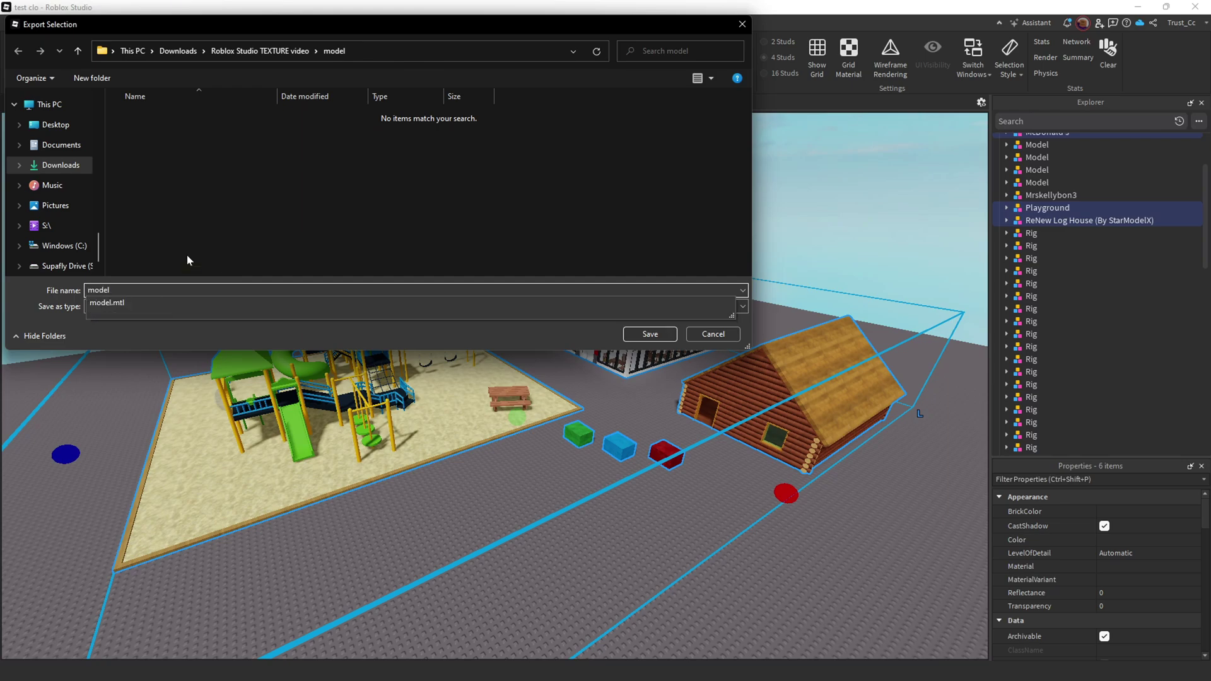
left_click(248, 247)
left_click(648, 334)
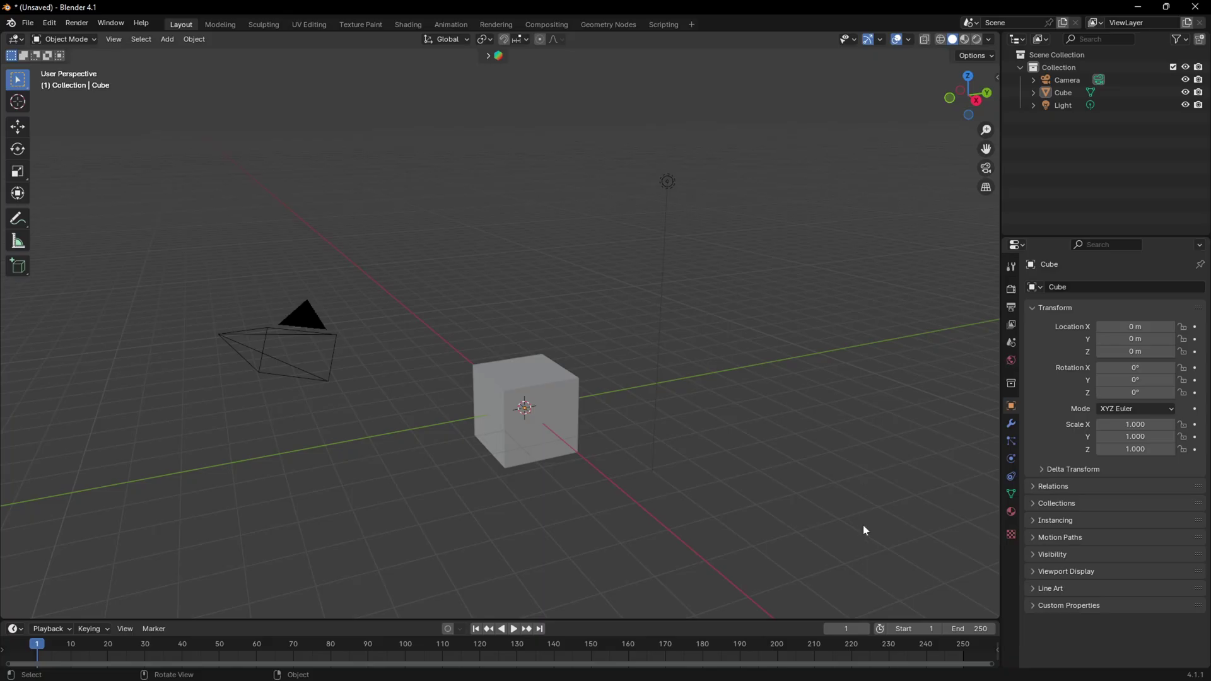
- Start a Wavefront (.obj) import and choose model.obj from the model folder
left_click(28, 23)
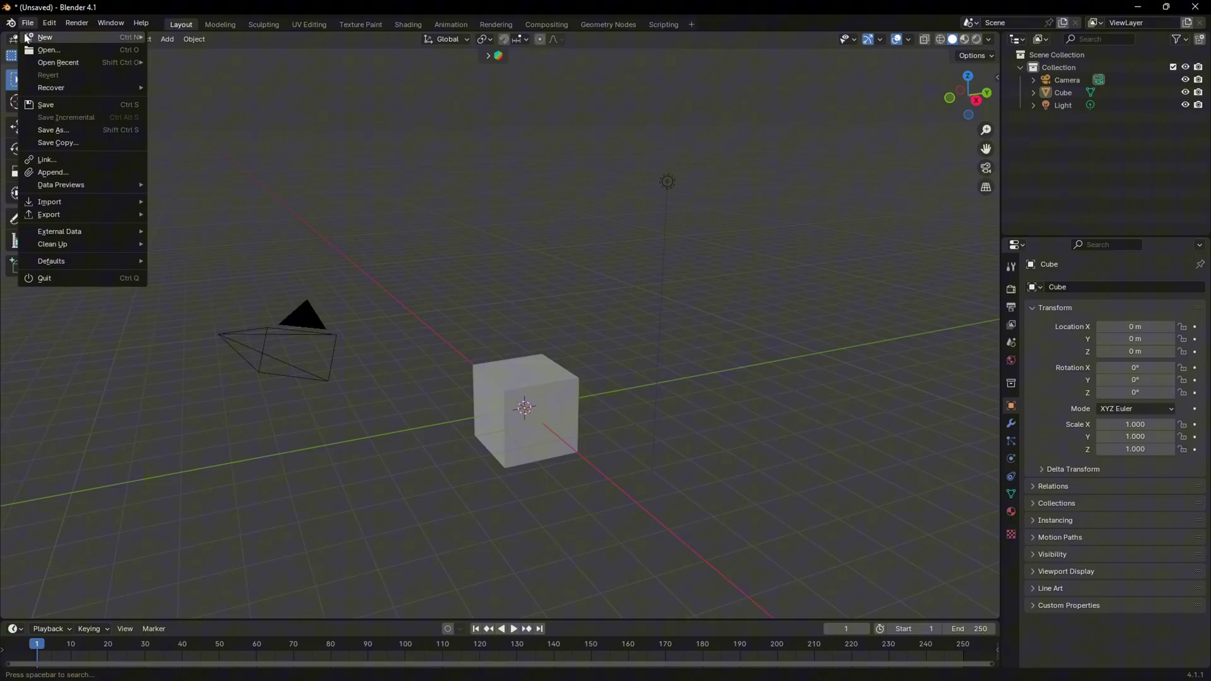
mouse_move(85, 205)
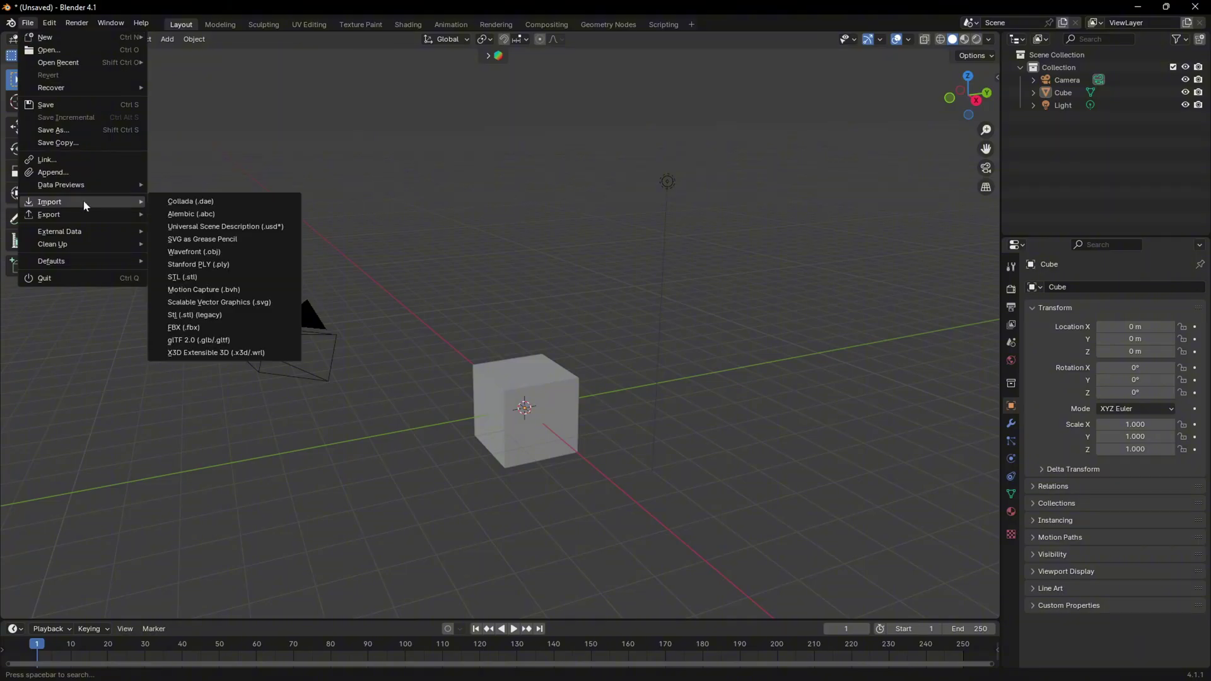
left_click(225, 254)
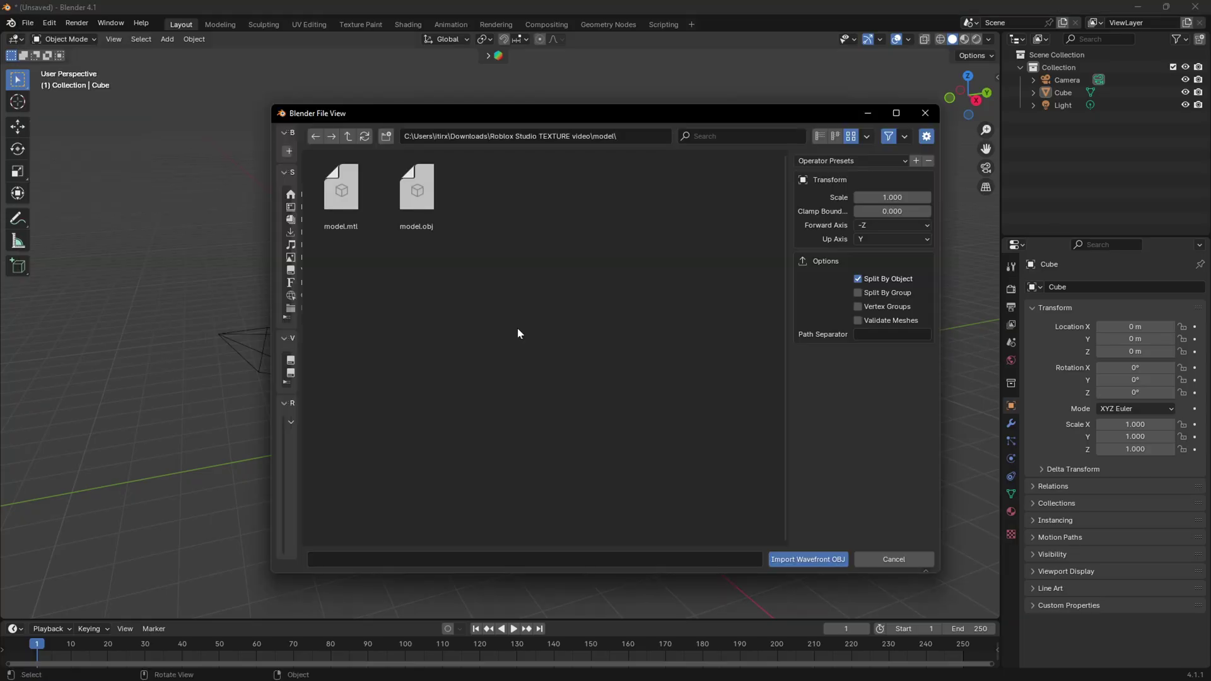
left_click(422, 190)
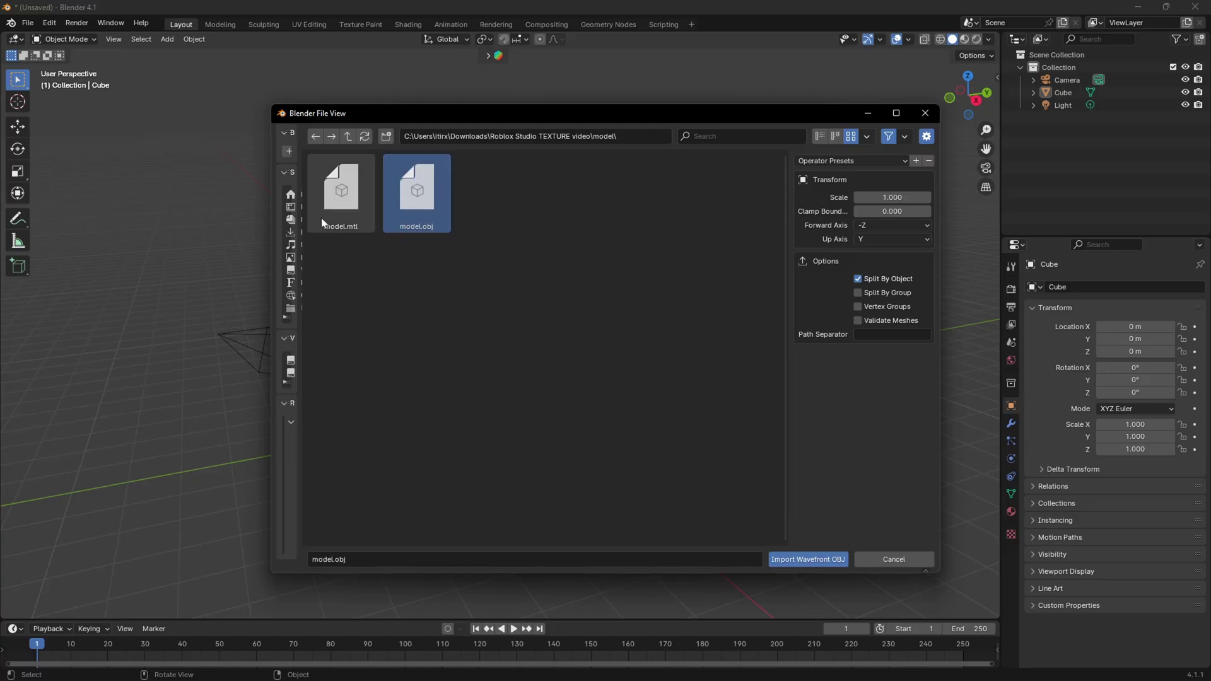
- Import model.obj, then pull back and orbit the view to select the imported model
left_click(831, 559)
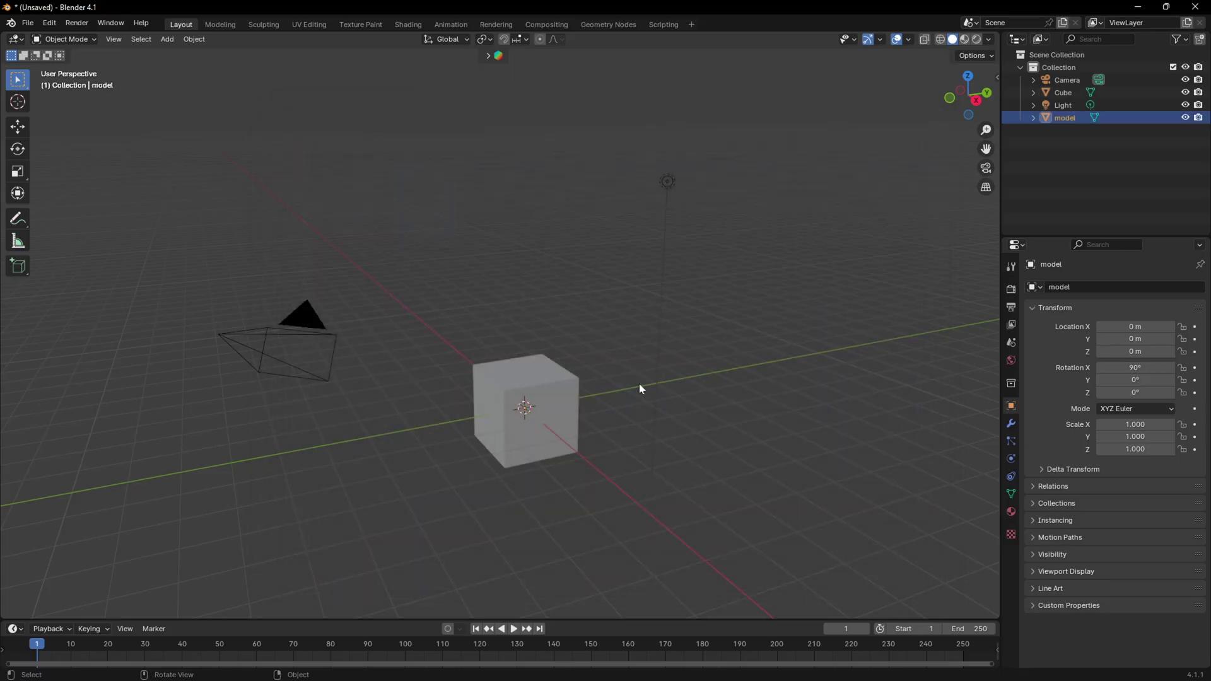
scroll(638, 384, "down", 4)
middle_click_drag(640, 382, 225, 361)
left_click(335, 335)
middle_click_drag(334, 335, 657, 397)
left_click(577, 308)
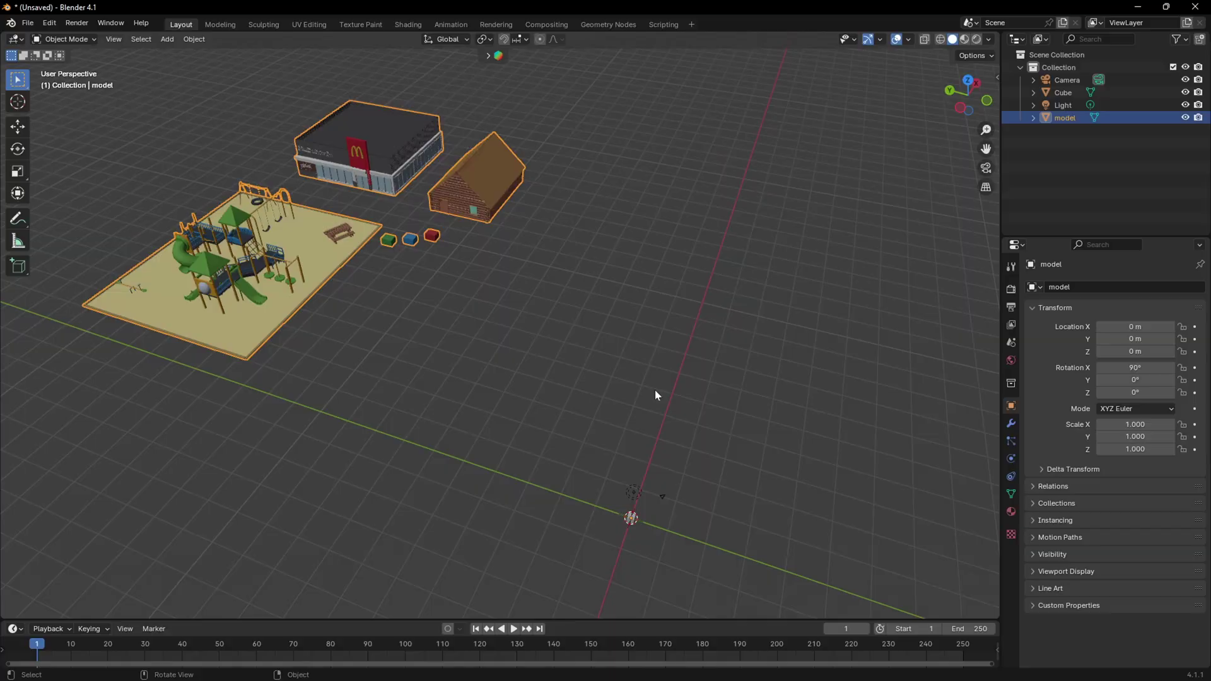
- Set the model's origin to its geometry and slide it along Y toward the world origin
left_click(191, 39)
mouse_move(264, 53)
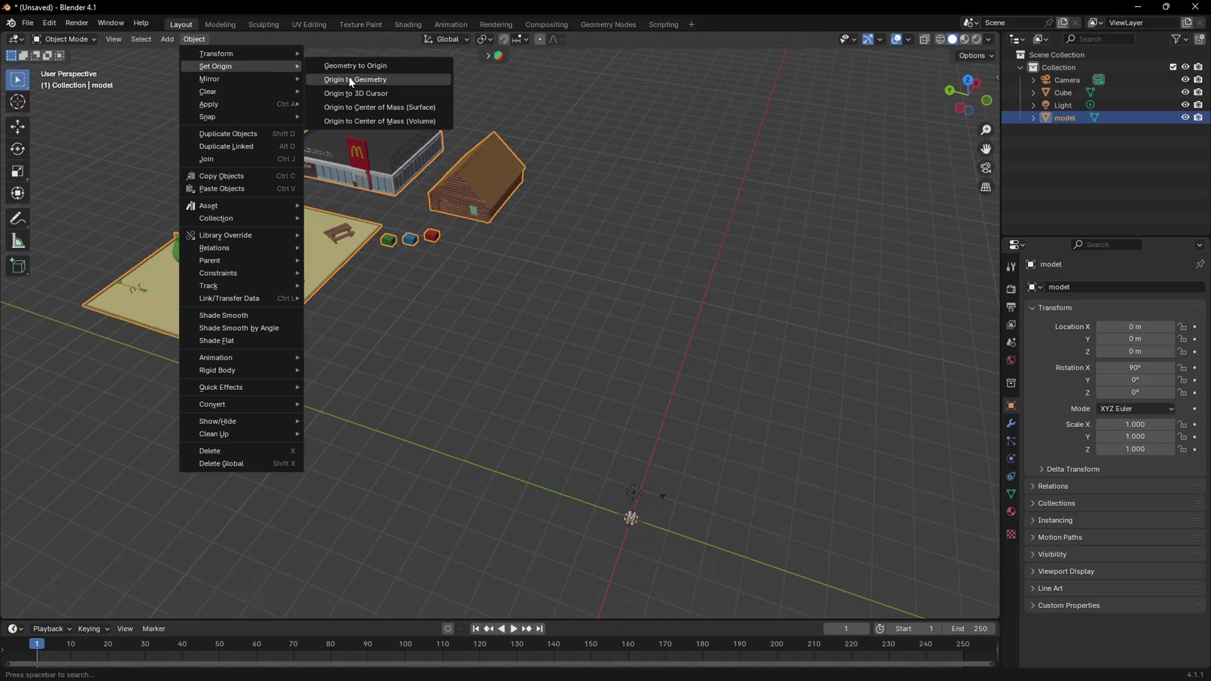
left_click(350, 80)
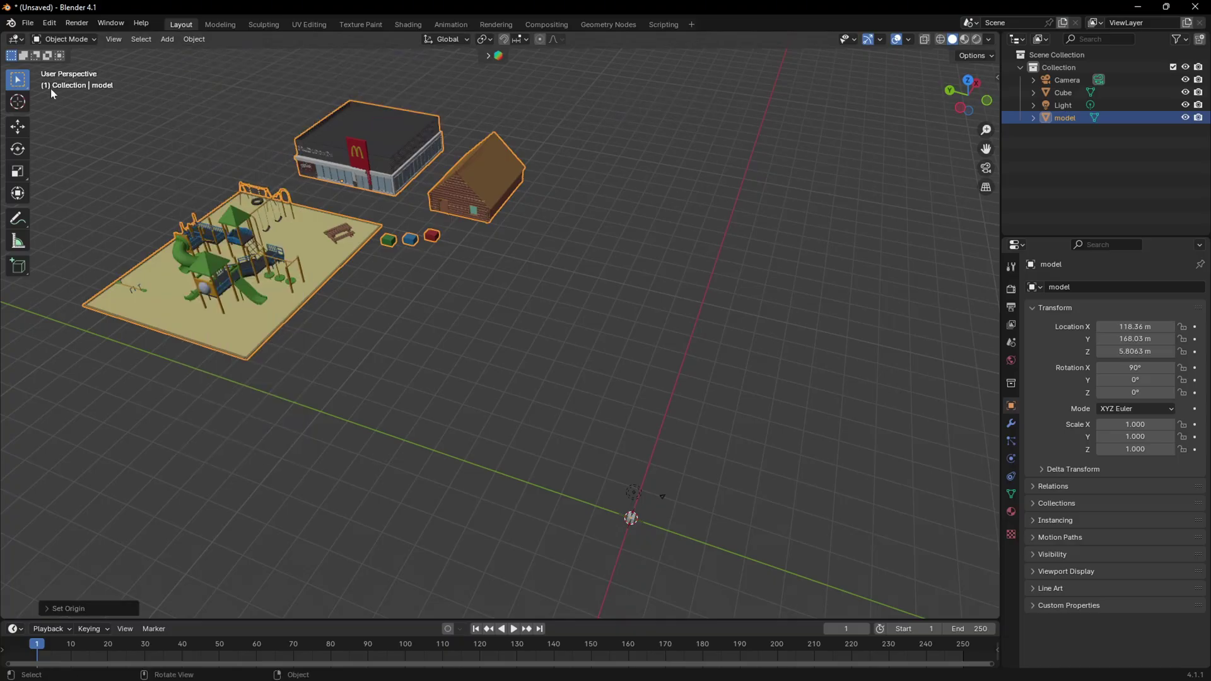
left_click(17, 126)
left_click_drag(305, 177, 691, 228)
- Finish moving the model near the world origin and zoom in around the McDonald's and blocks
middle_click_drag(691, 228, 841, 408)
left_click(841, 408)
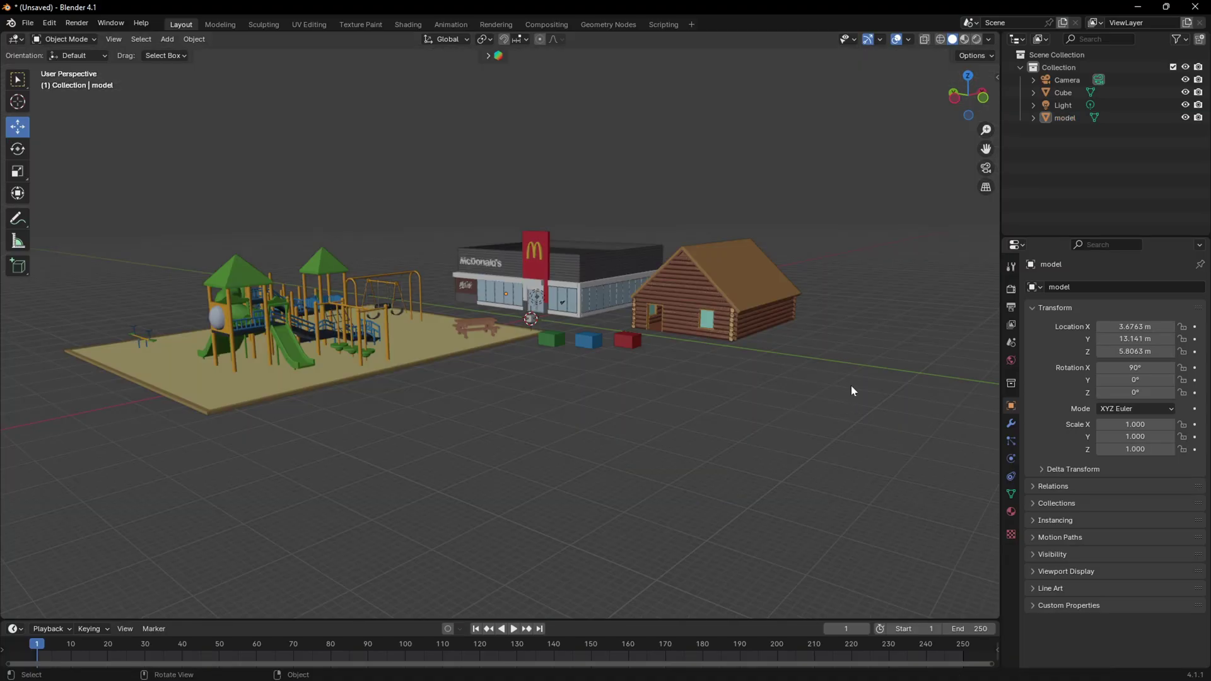
middle_click_drag(738, 350, 724, 379)
scroll(728, 386, "up", 3)
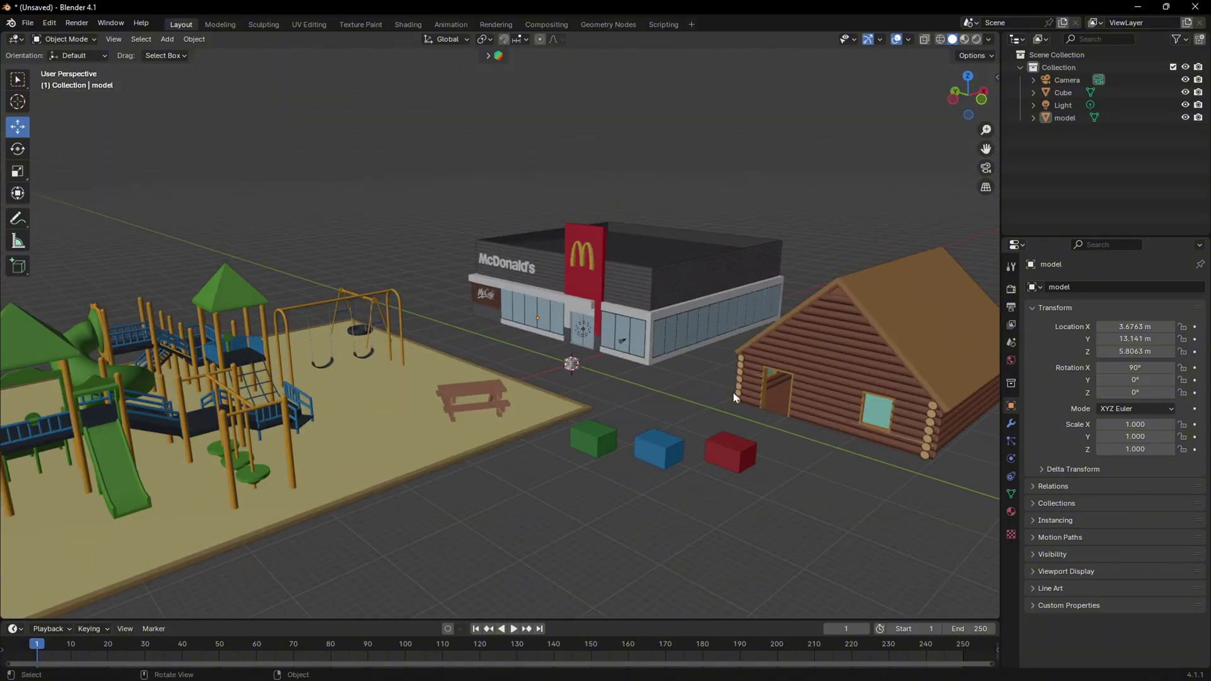
scroll(735, 436, "up", 3)
middle_click_drag(732, 464, 714, 475)
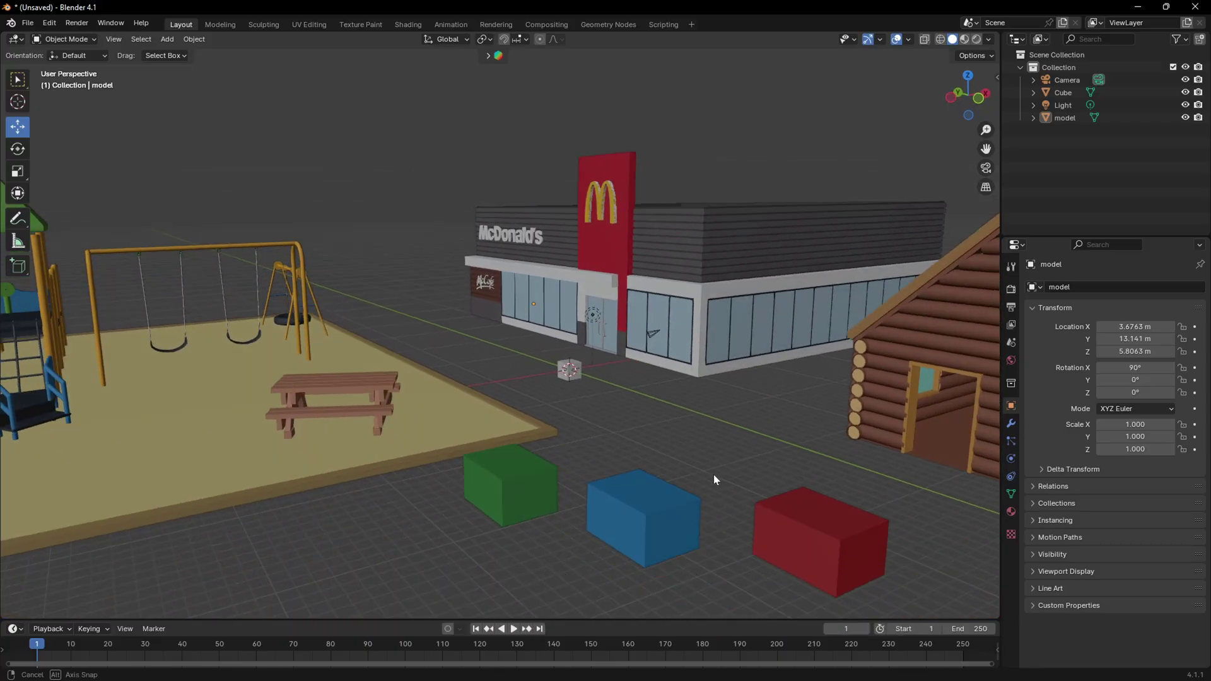
scroll(723, 478, "up", 2)
scroll(725, 474, "down", 6)
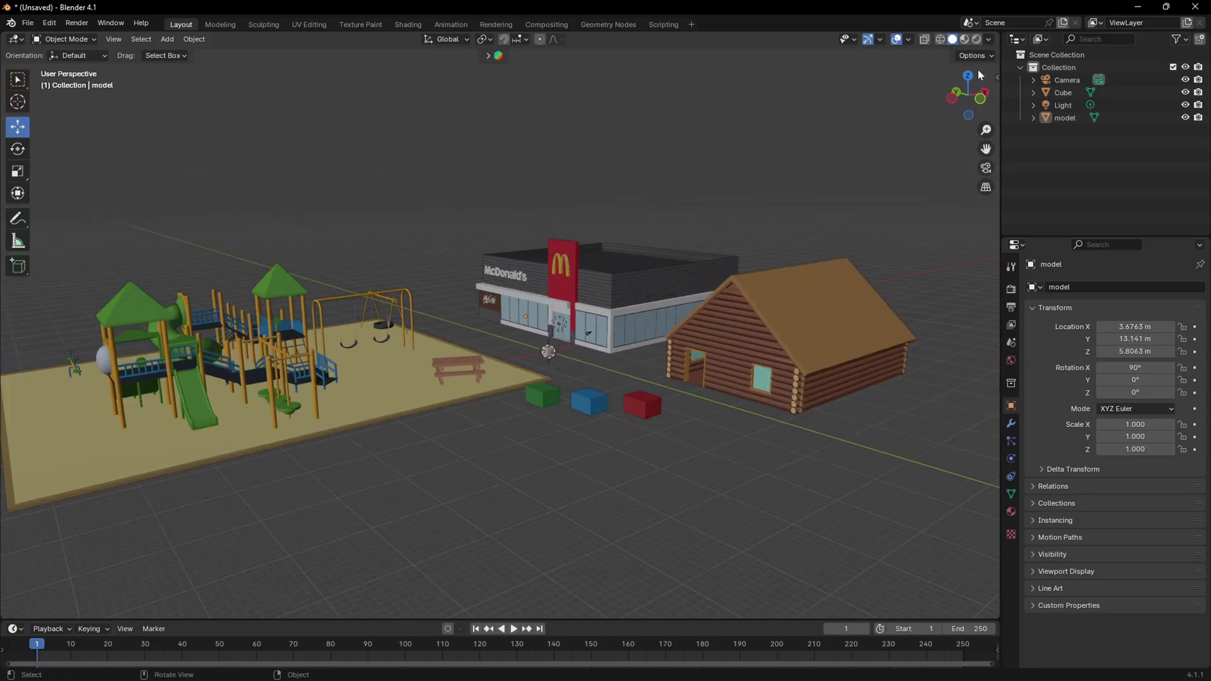
- Switch the viewport to Material Preview shading and look toward the log cabin
left_click(964, 39)
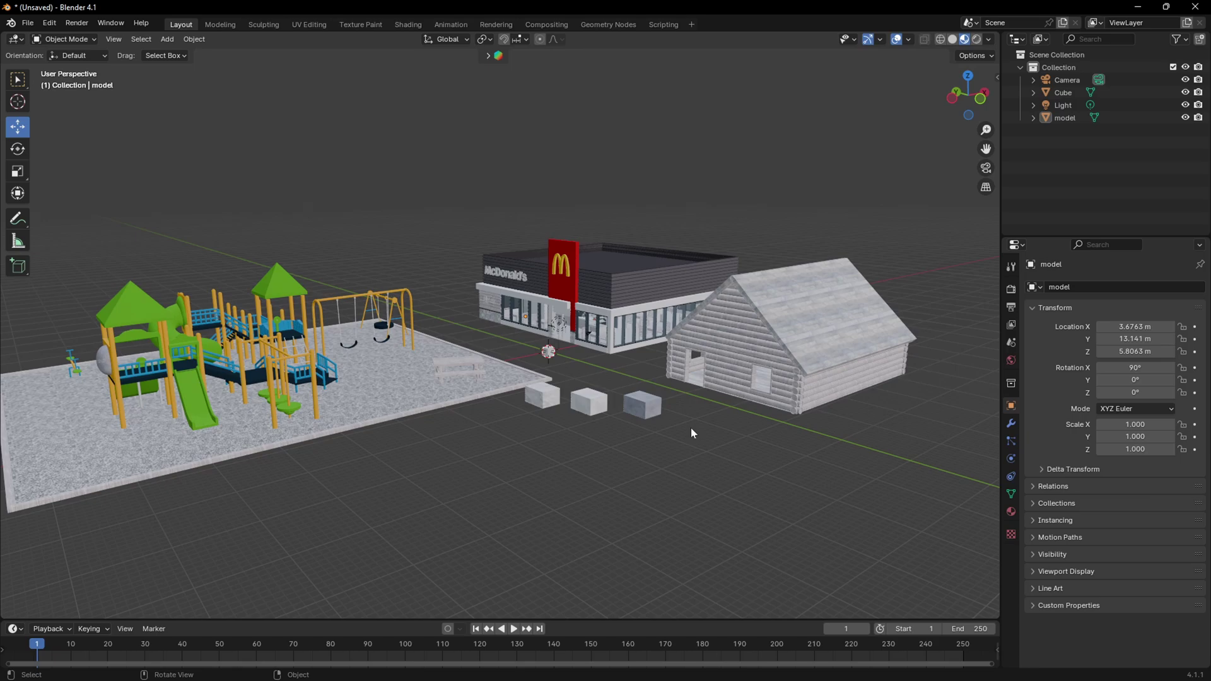
mouse_move(666, 427)
middle_mouse_down()
mouse_move(620, 417)
mouse_move(671, 415)
middle_mouse_up()
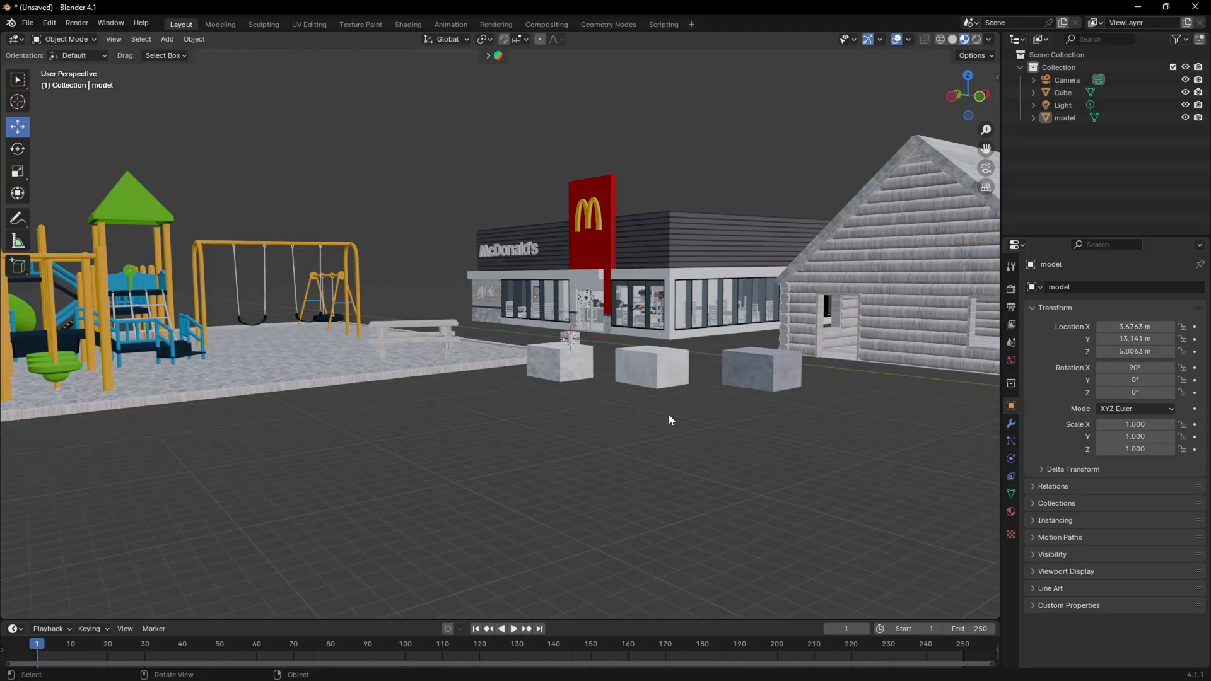
scroll(669, 414, "up", 2)
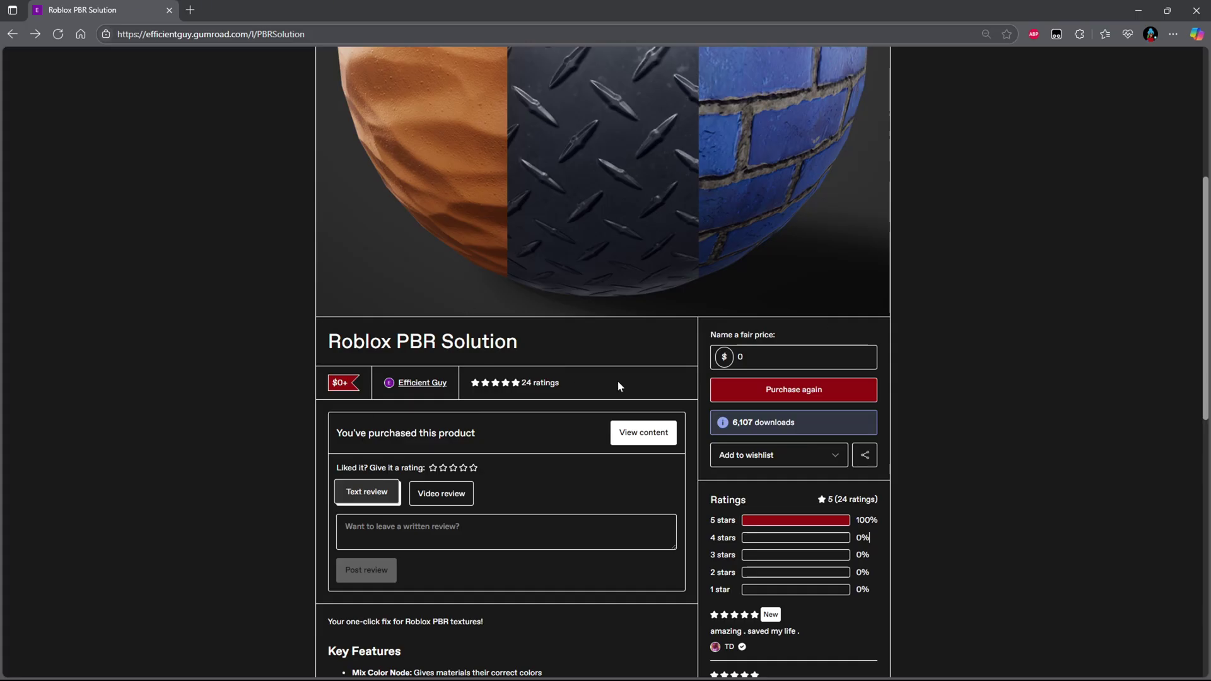
- Set the Roblox PBR Solution fair price to 0 and proceed to checkout
left_click(836, 394)
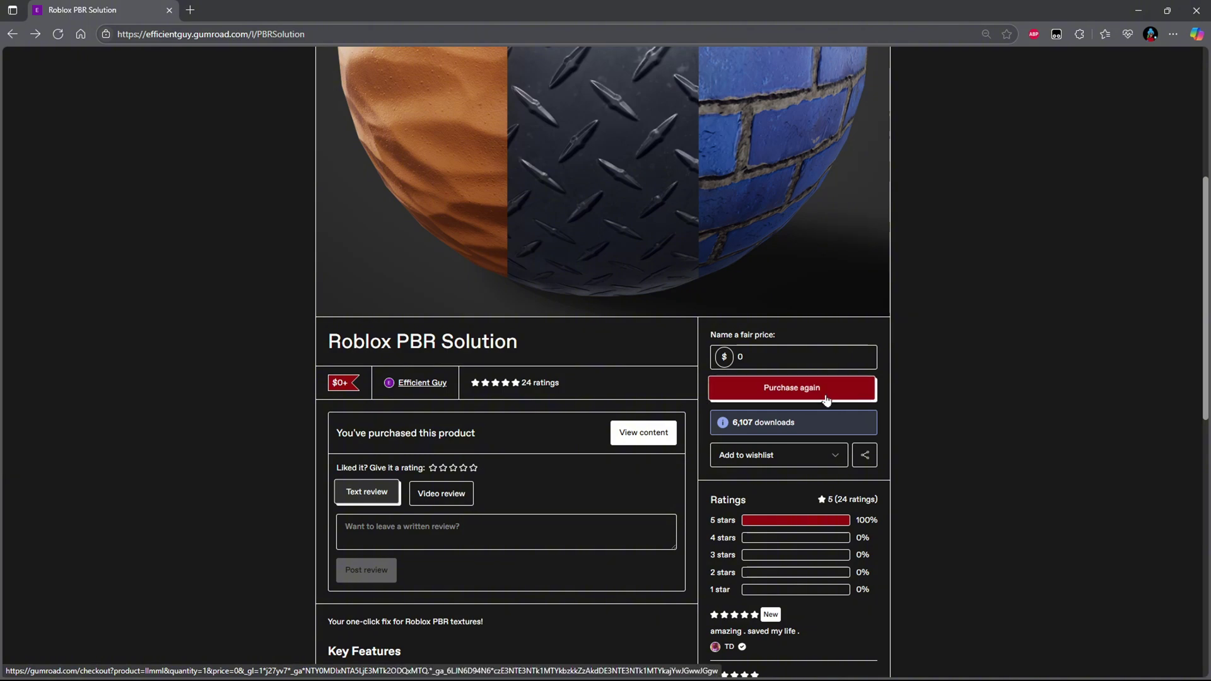
left_click(825, 396)
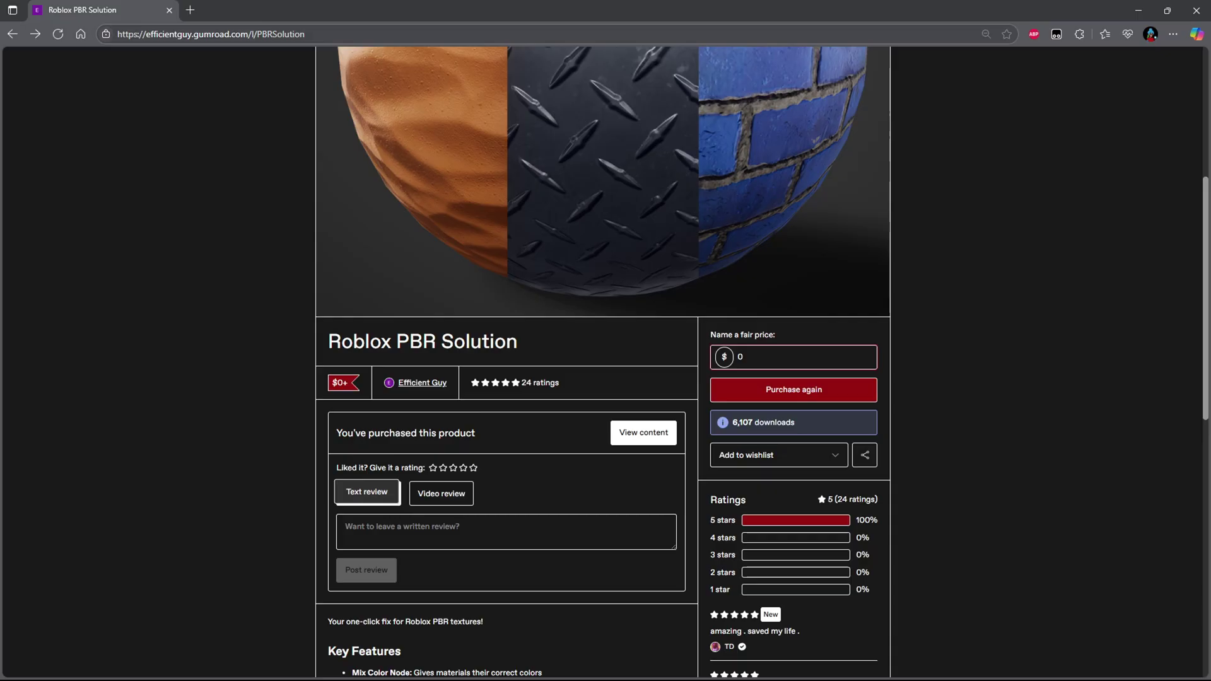
key("BackSpace")
type("1233231")
key("ctrl+a")
key("BackSpace")
type("0")
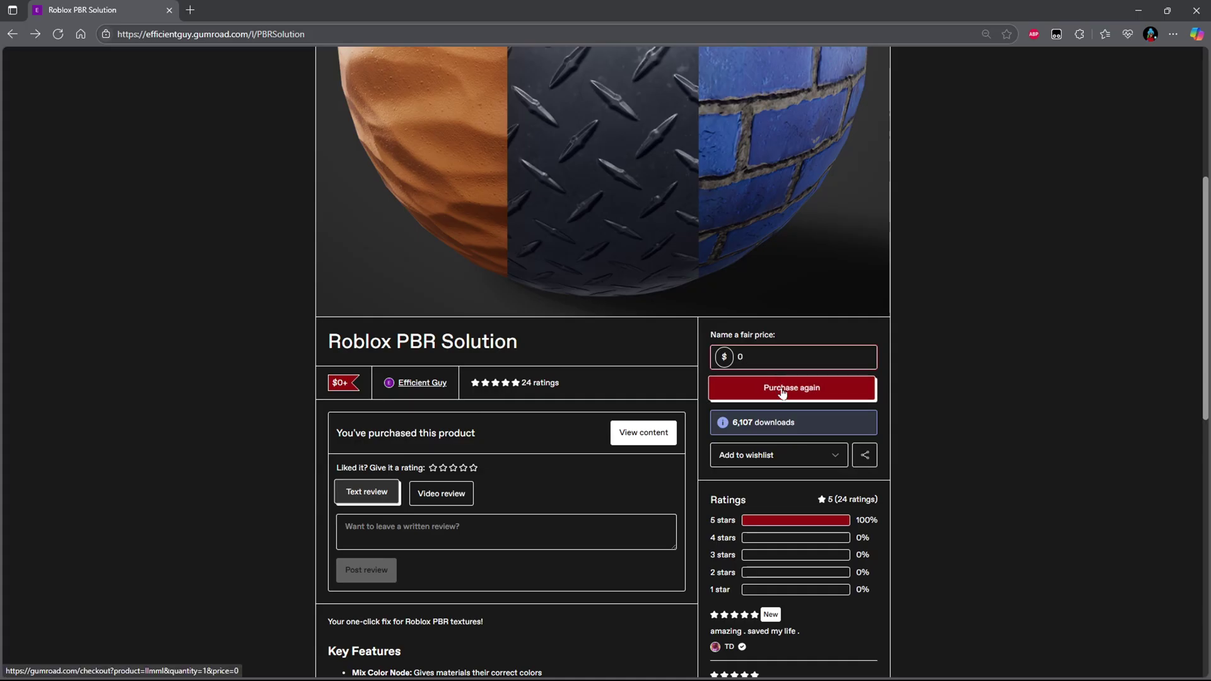
left_click(727, 389)
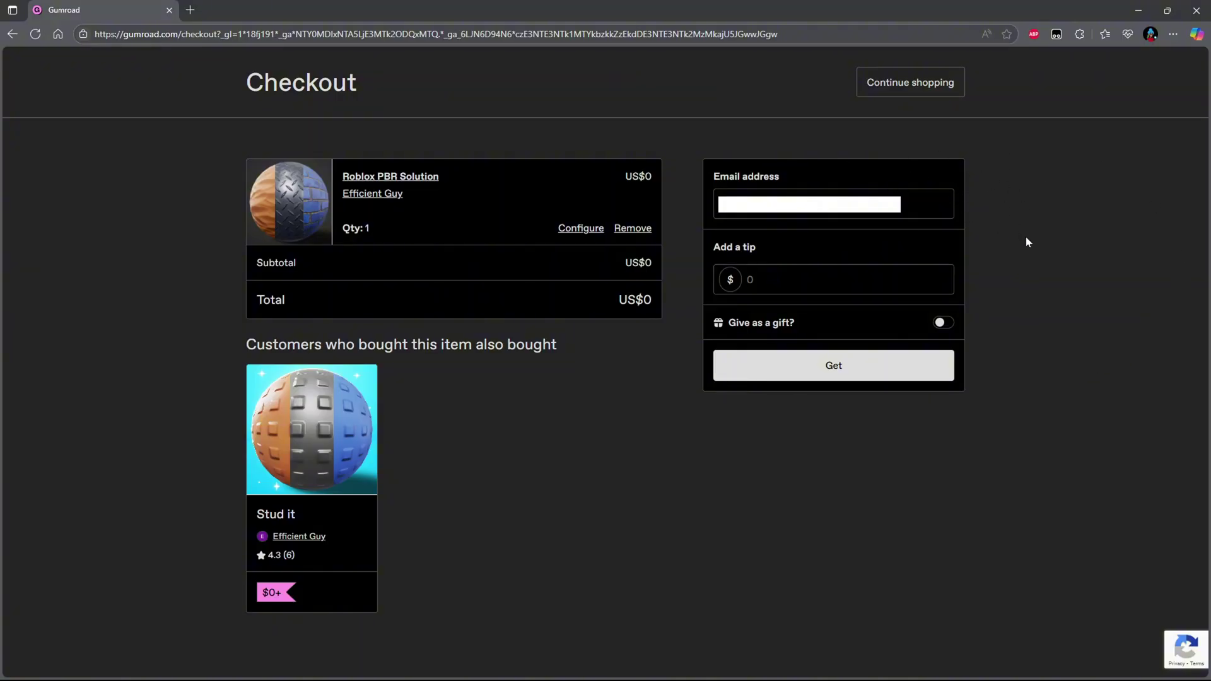
- Leave the tip at 0 and get the Roblox PBR Solution for US$0
left_click(817, 279)
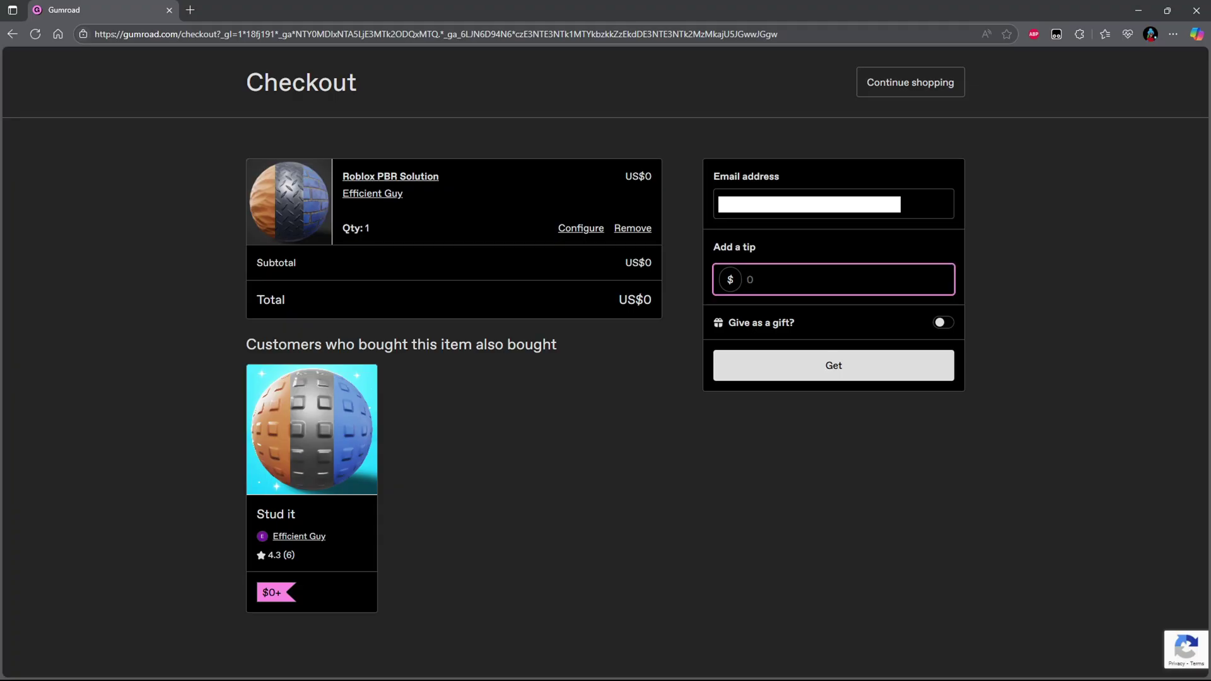
left_click(798, 300)
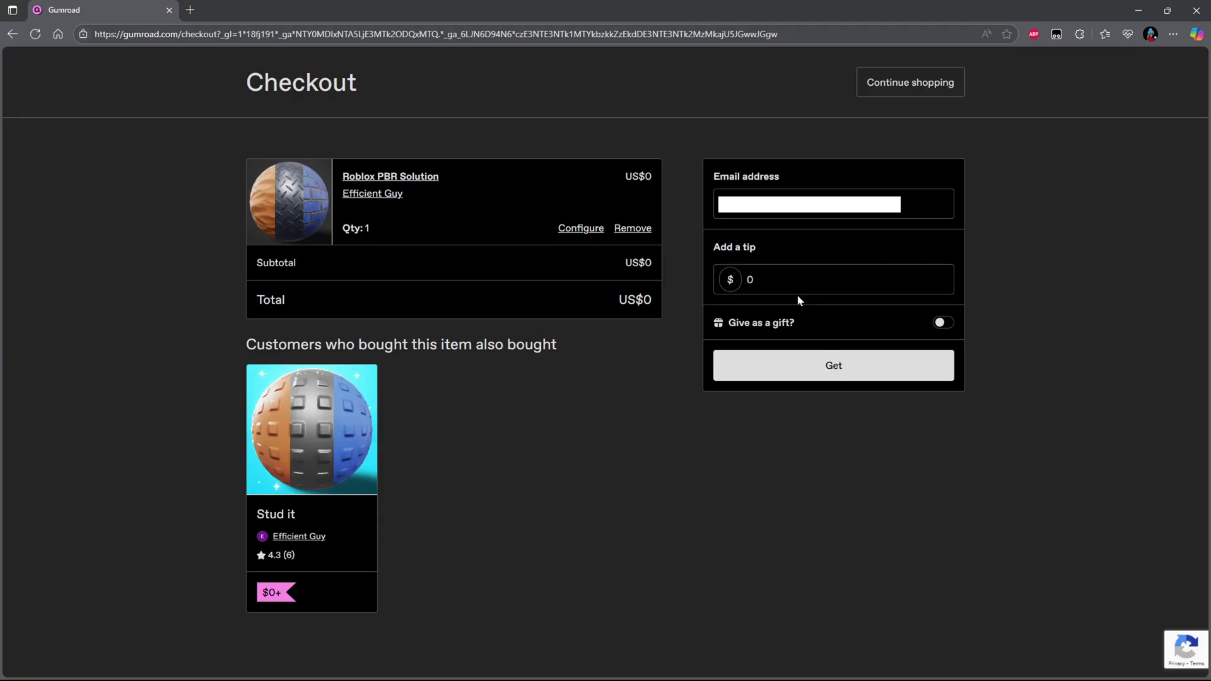
left_click(833, 362)
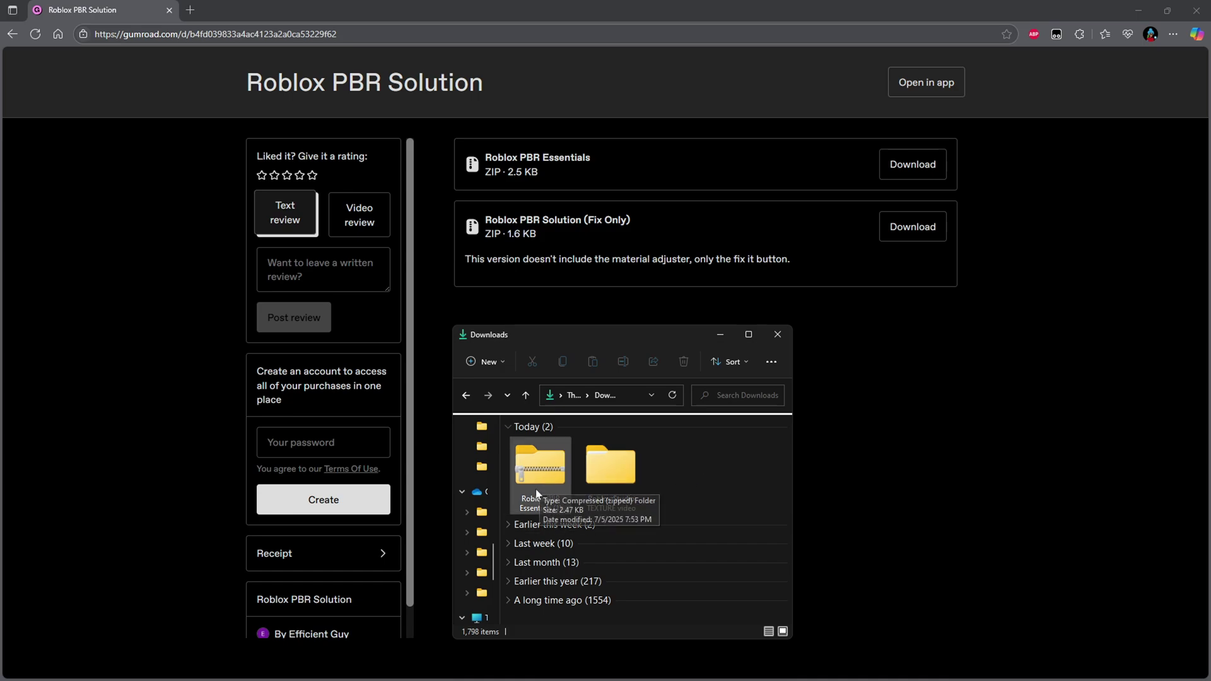
- Bring up the context menu for the Roblox PBR Essentials (1) zip in Downloads
right_click(548, 469)
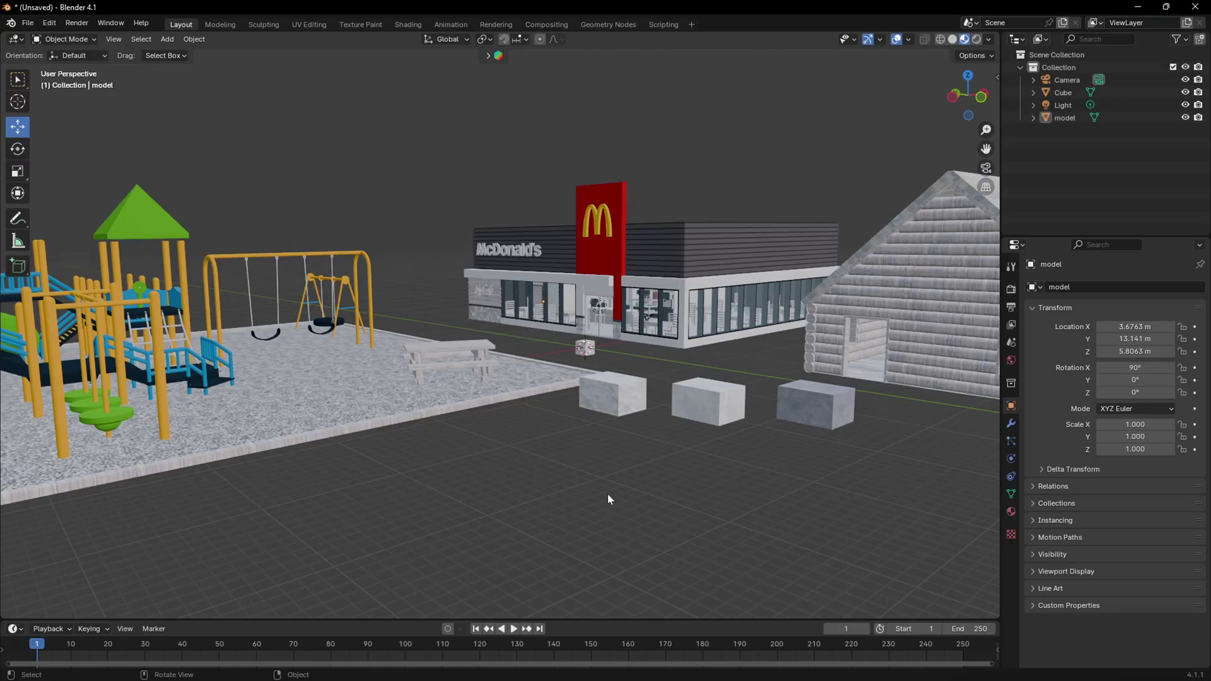
- Open Blender Preferences on the Add-ons section and widen the window
scroll(611, 492, "down", 3)
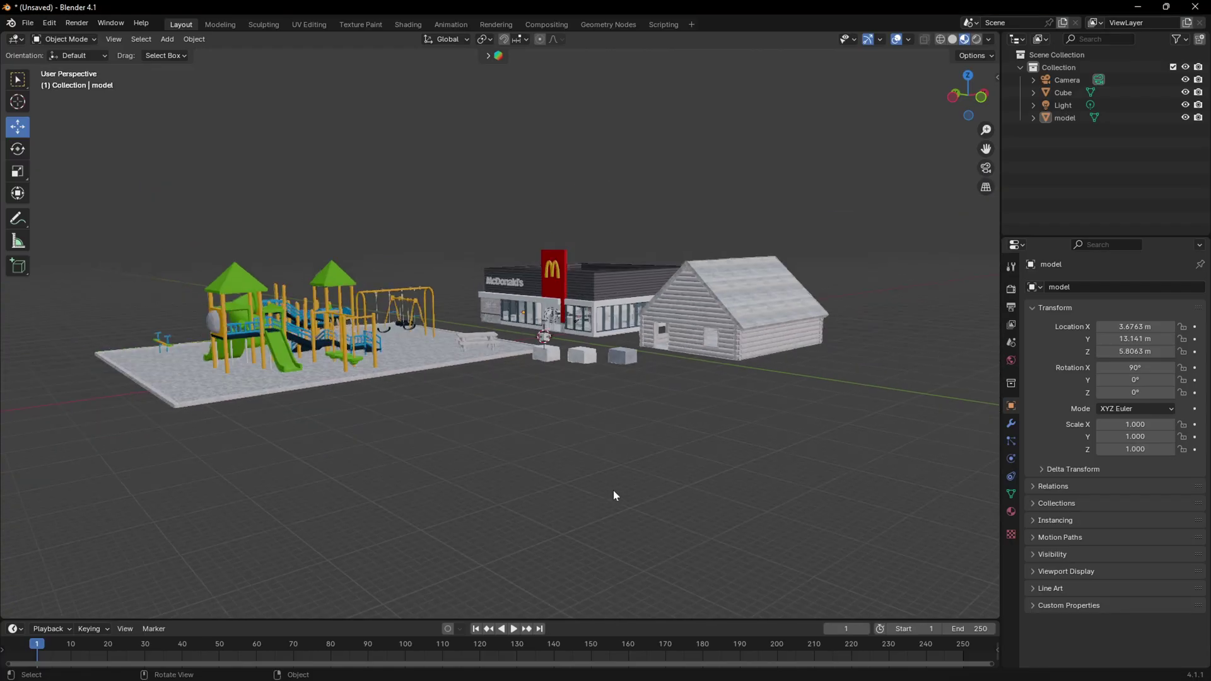
middle_click_drag(613, 490, 626, 486)
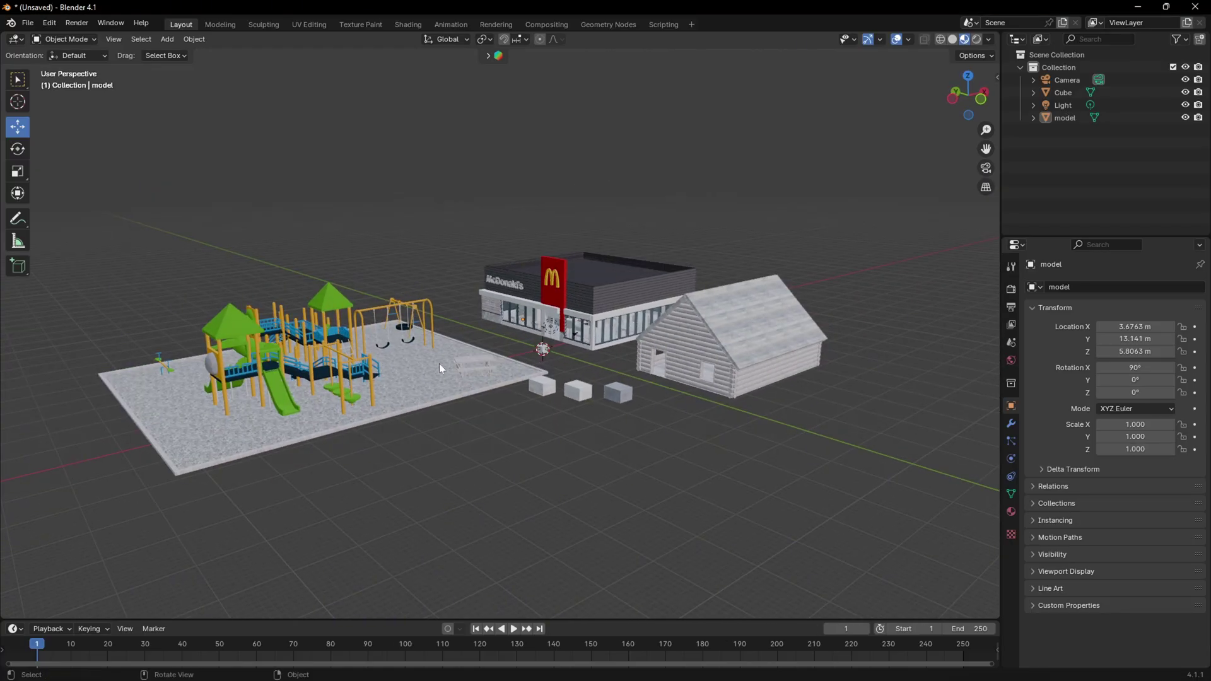
left_click(51, 26)
left_click(59, 185)
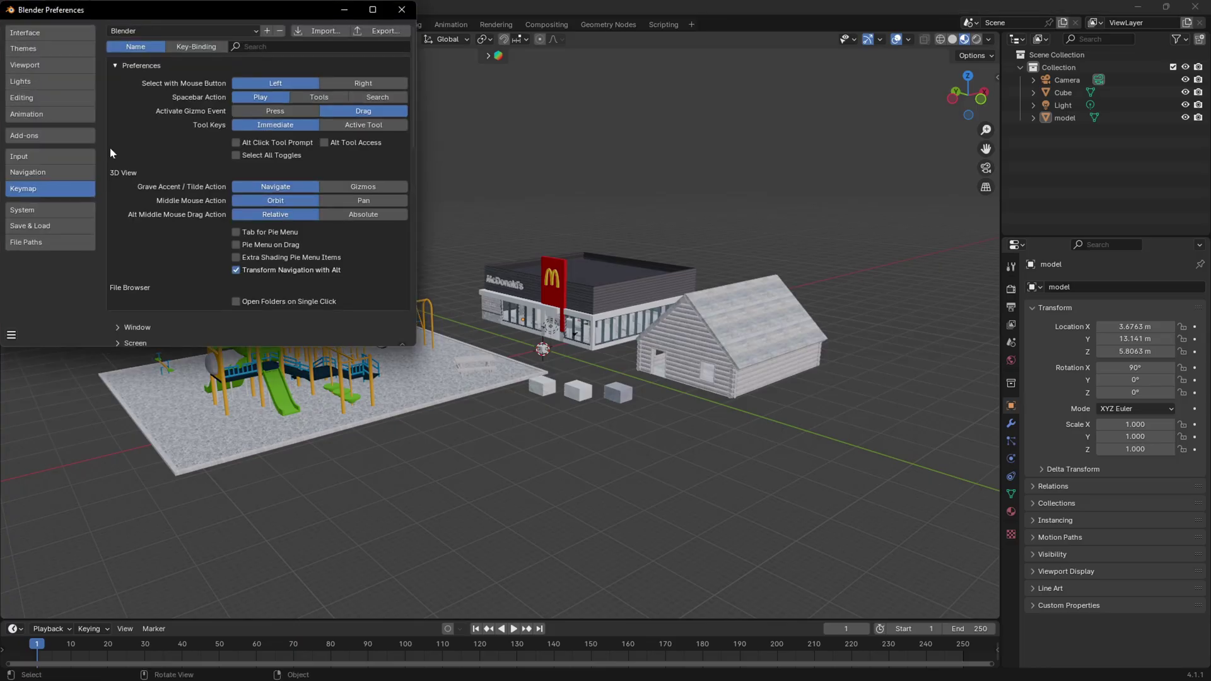
left_click(63, 136)
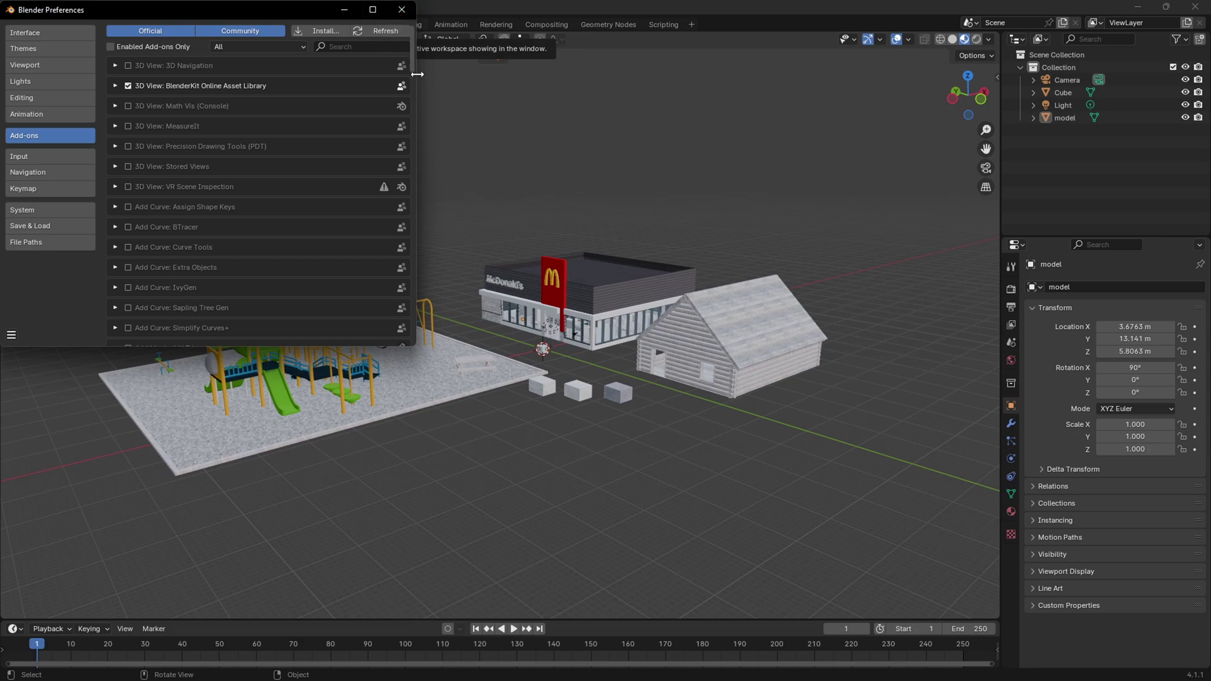
left_click_drag(417, 74, 460, 82)
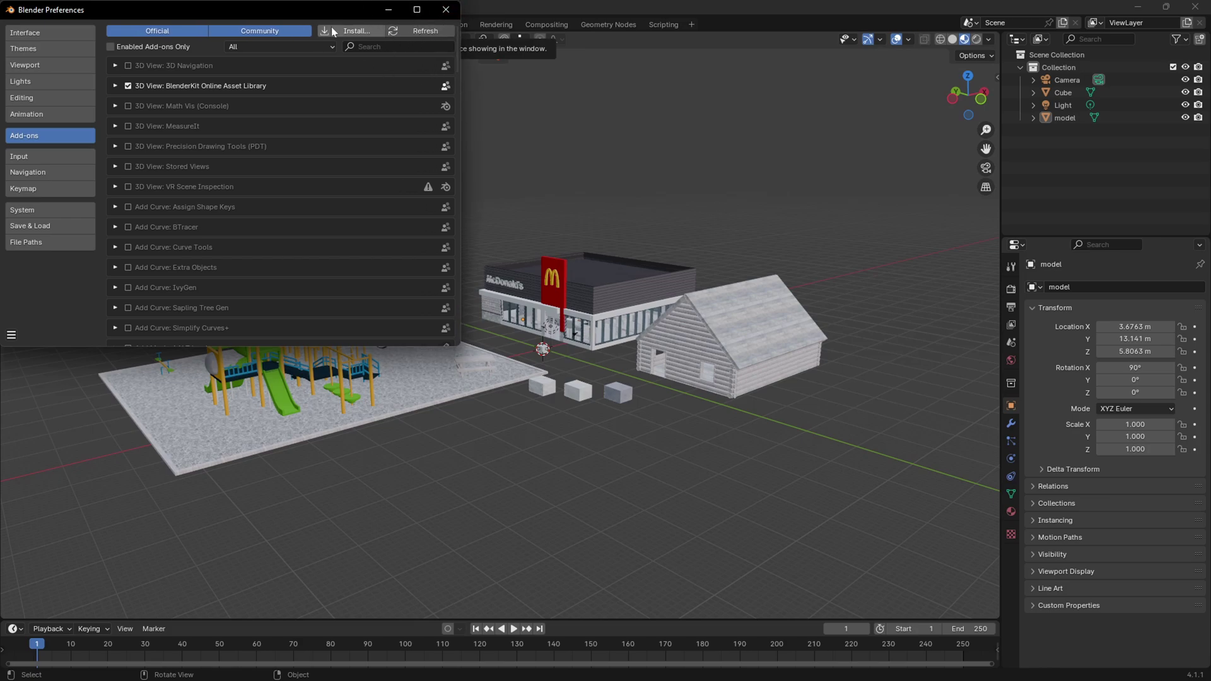
- Install the add-on from Roblox PBR Essentials (1).zip in the Downloads folder
left_click(357, 30)
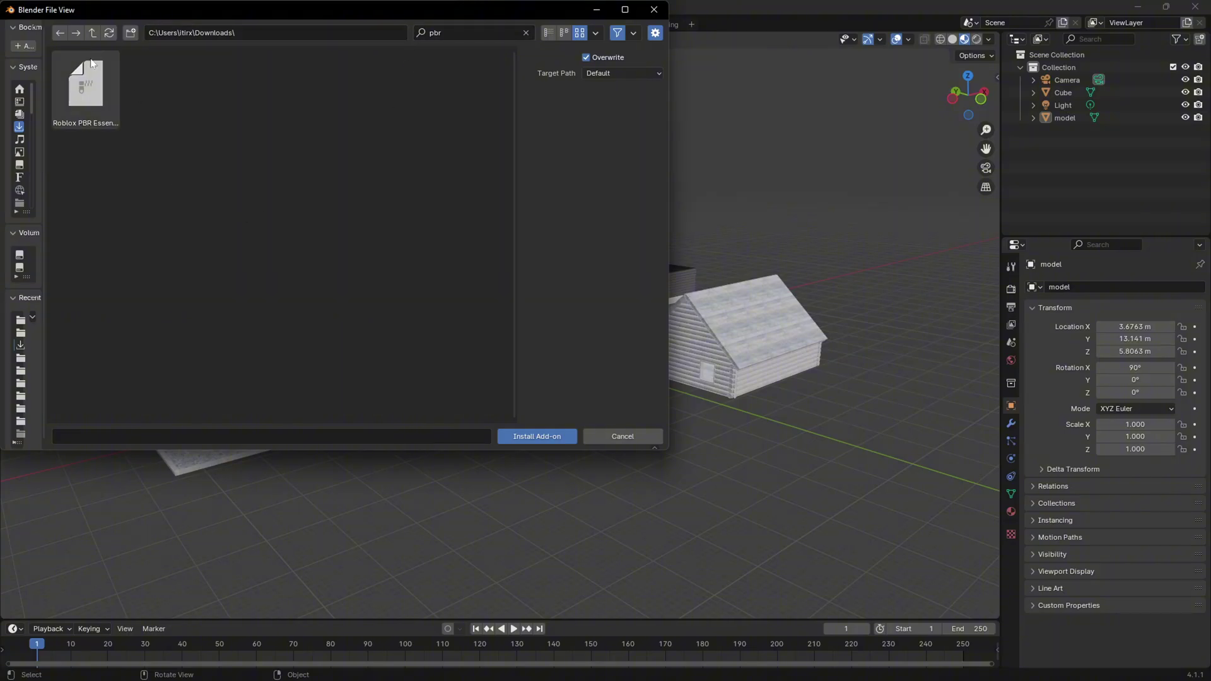
left_click(95, 93)
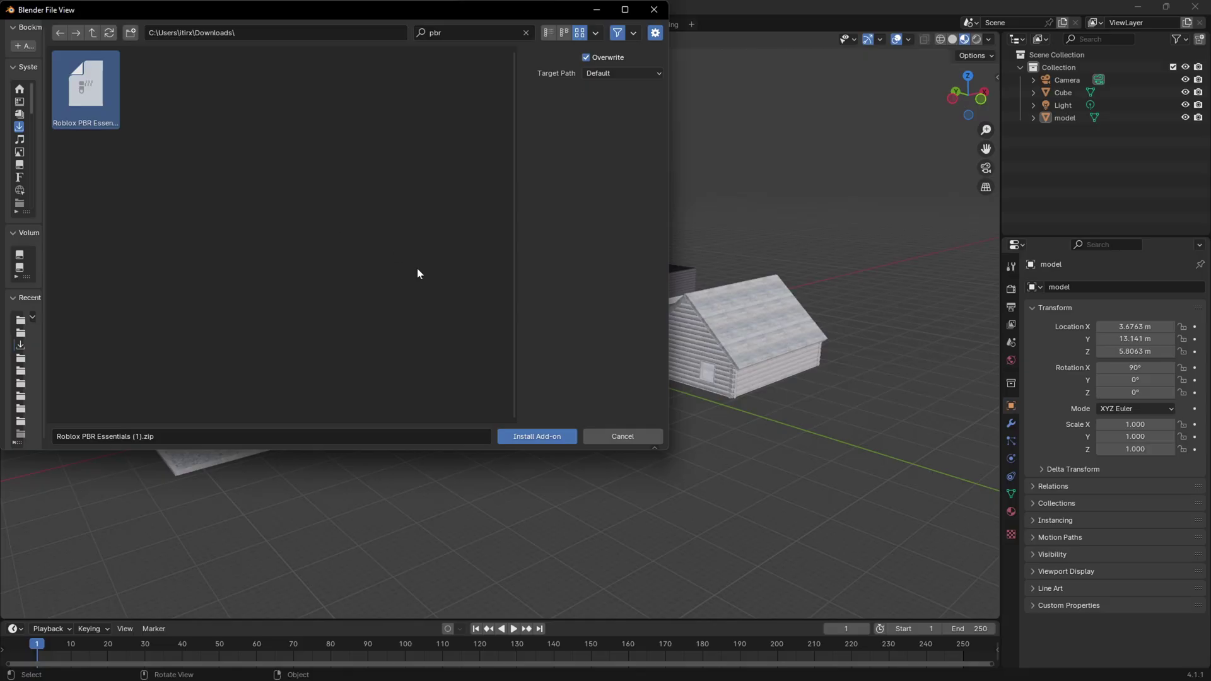
left_click(549, 439)
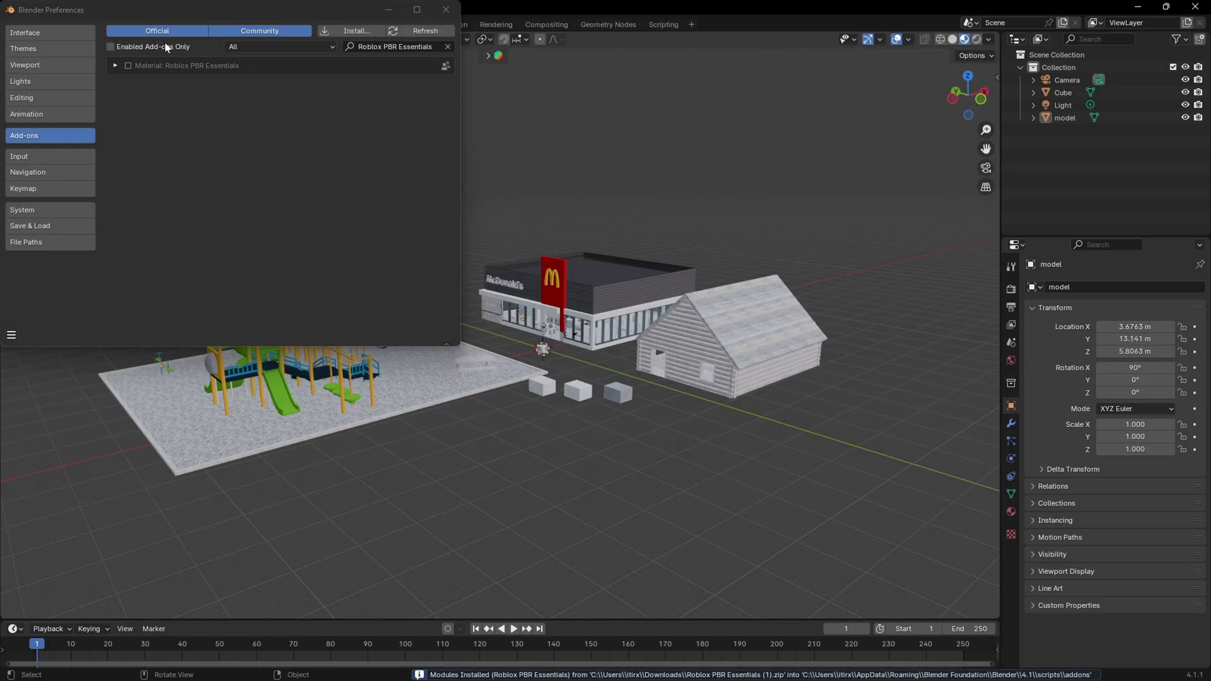
- Filter add-ons by 'pbr', enable Material: Roblox PBR Essentials, and close Preferences
left_click(105, 71)
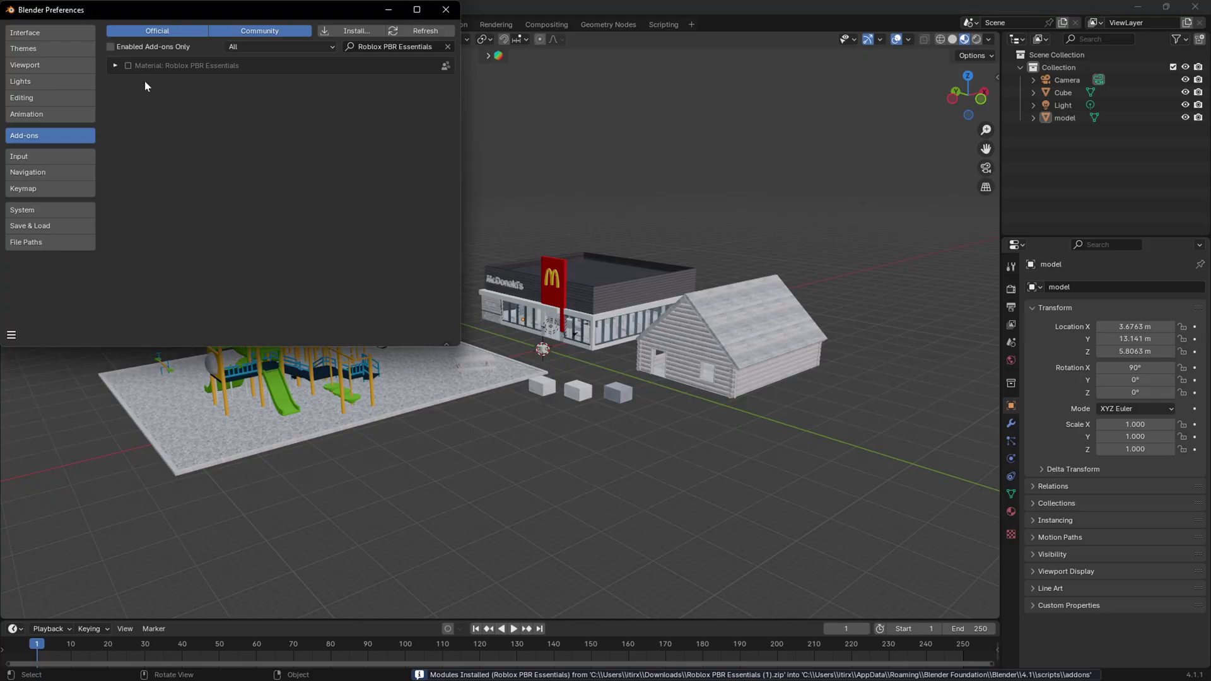
left_click(377, 46)
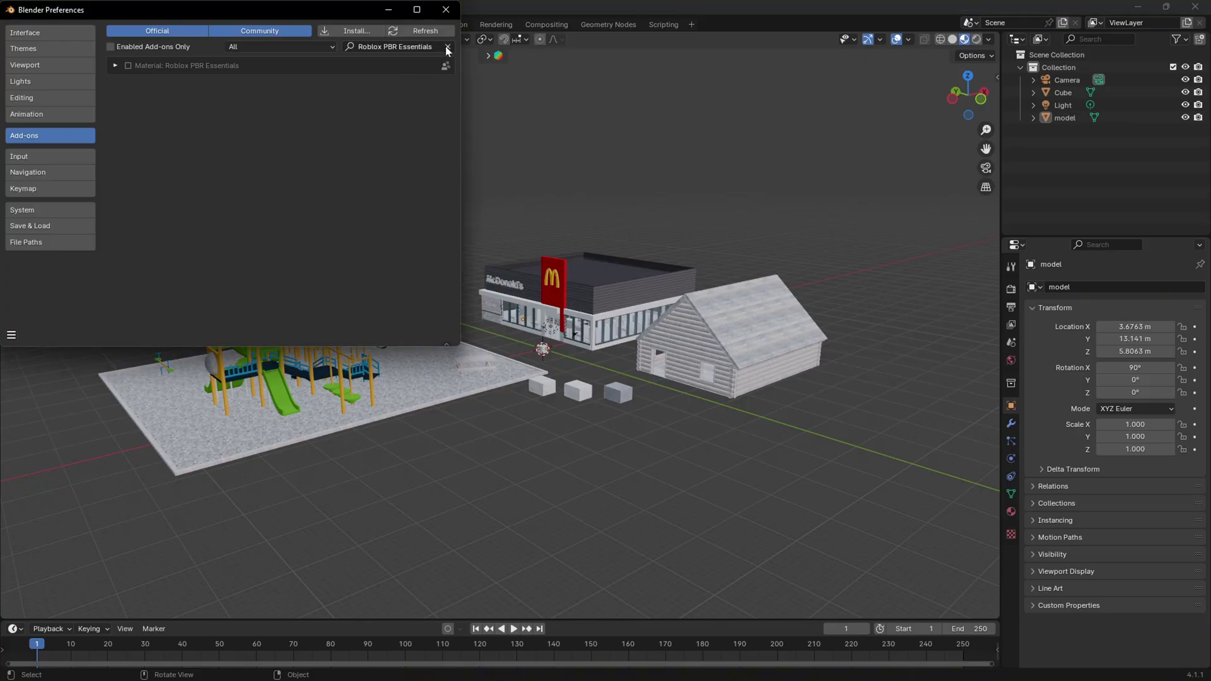
key("BackSpace")
type("p")
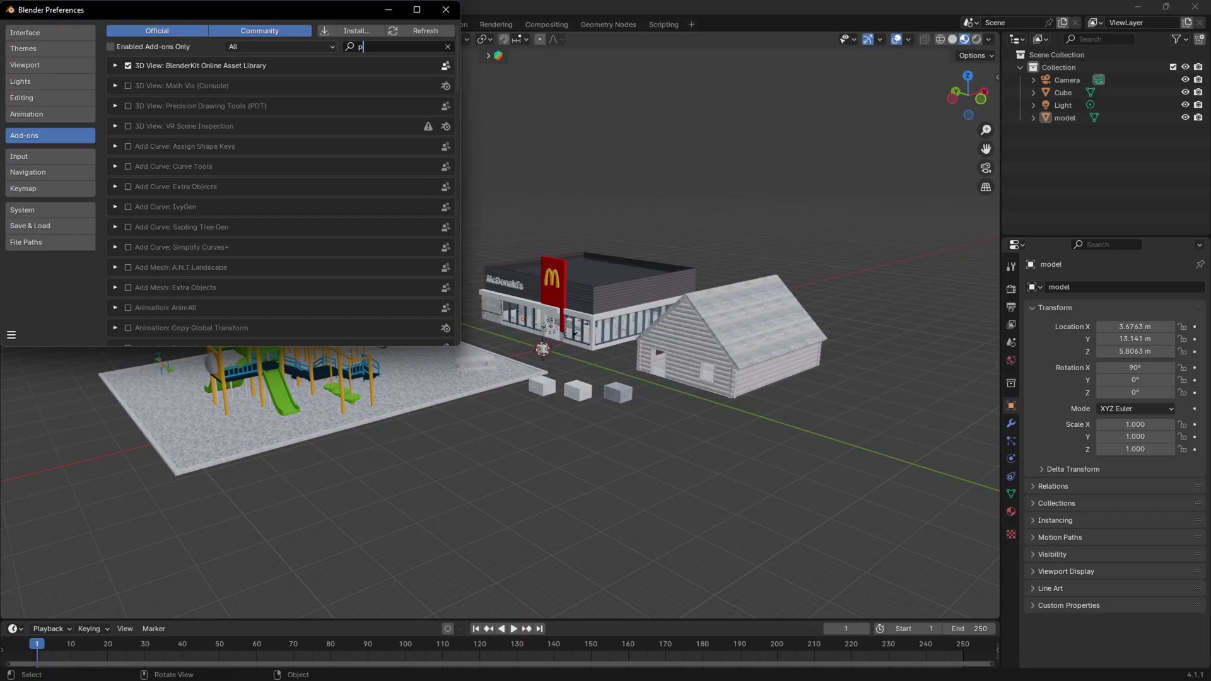
type("br")
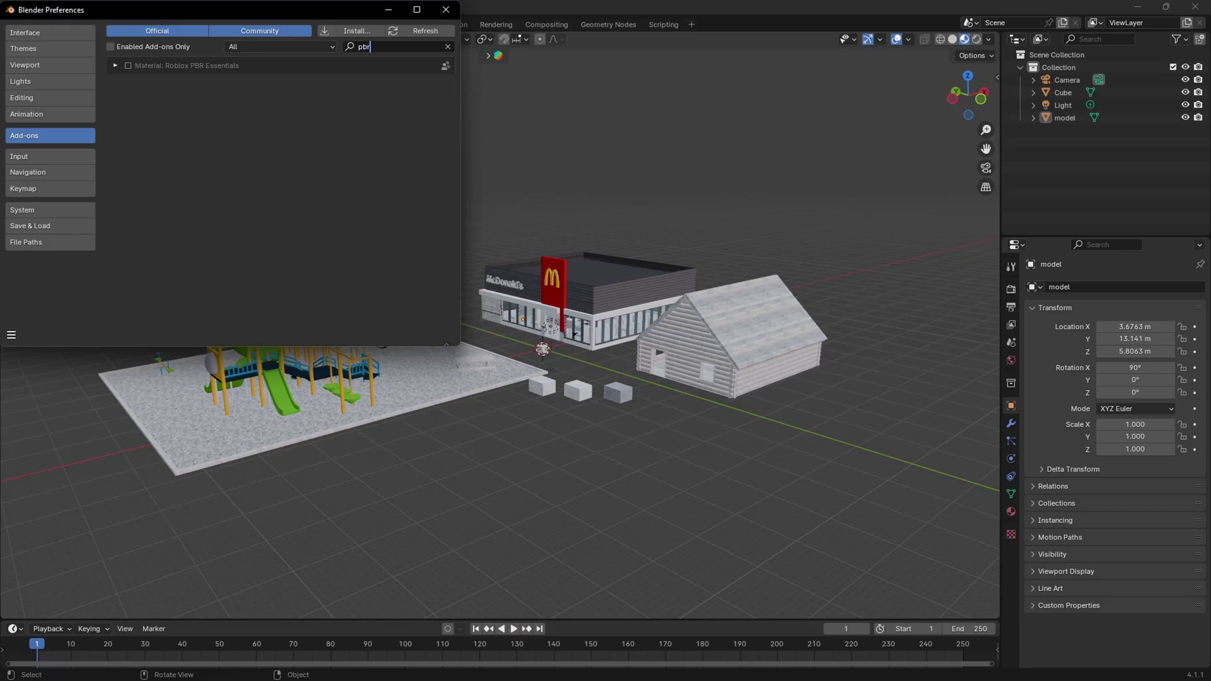
left_click(127, 66)
left_click(440, 11)
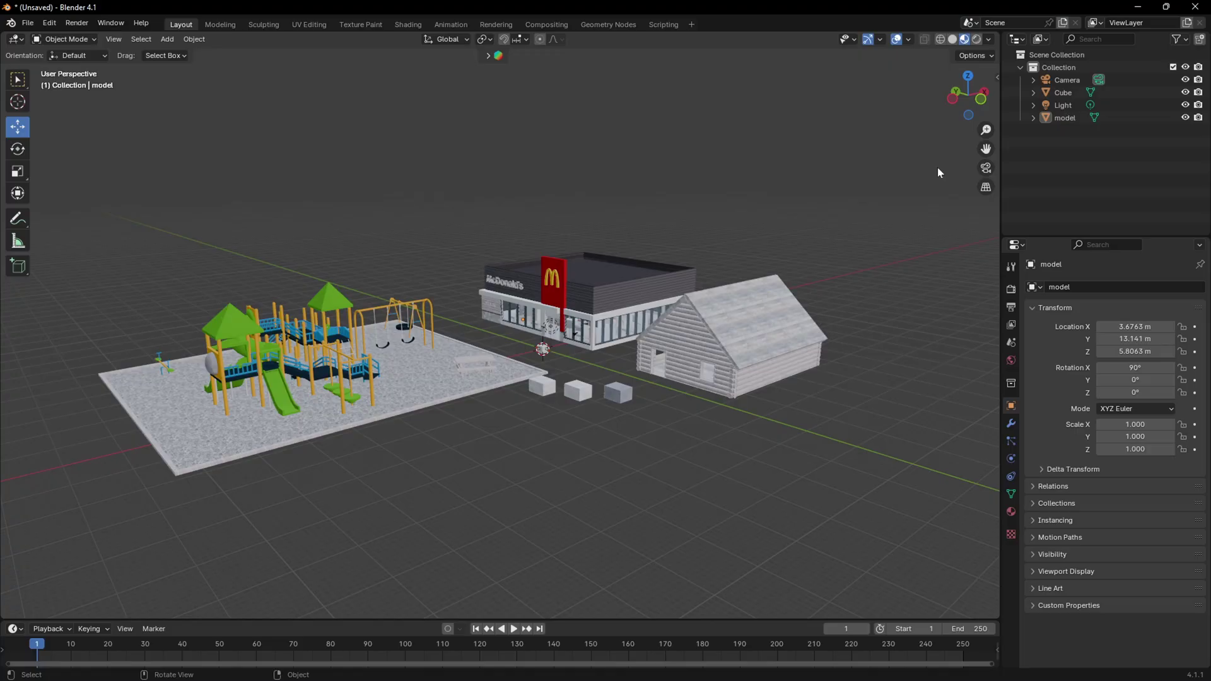
- Open the 3D view sidebar on the PBR Essentials tab, showing Fix It and Material Properties Adjuster
left_click_drag(999, 76, 872, 79)
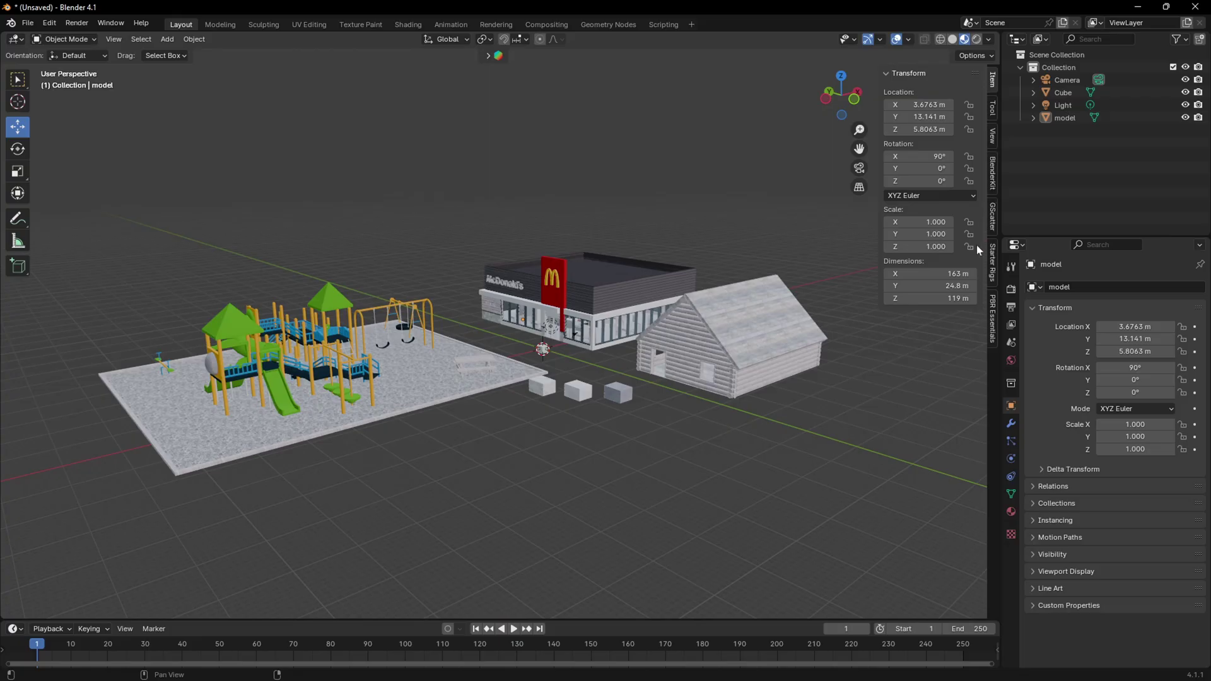
left_click(992, 309)
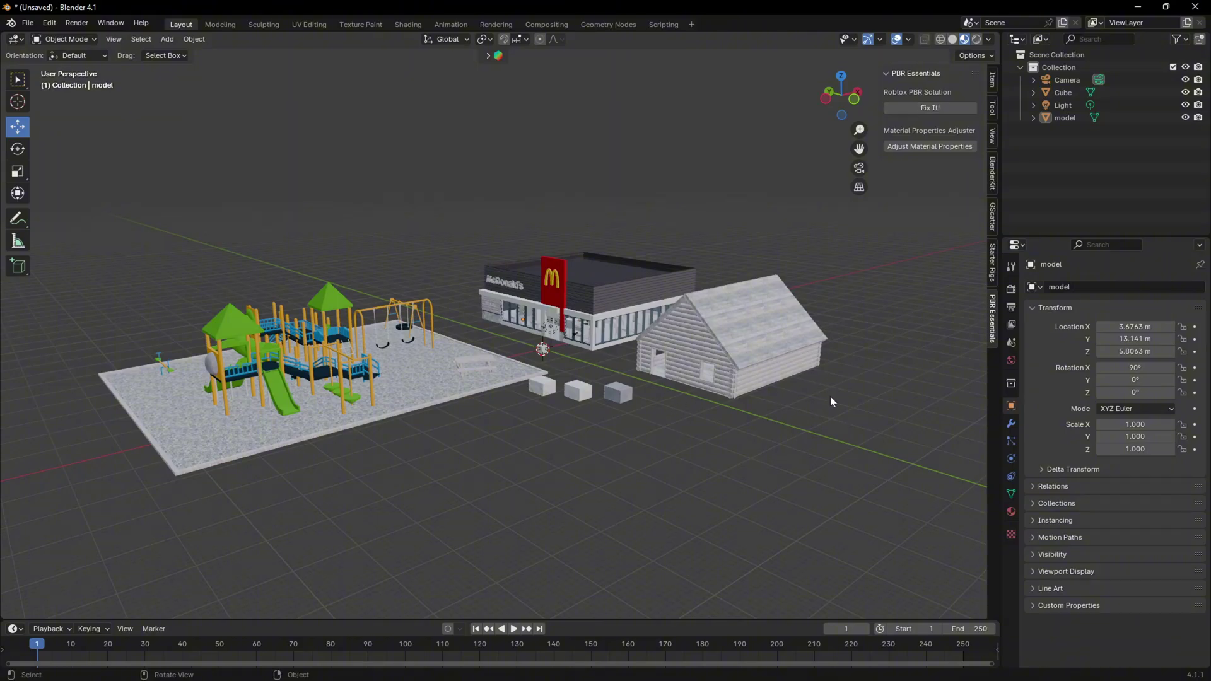
- Select the imported model and orbit toward the restaurant and cabin
middle_click_drag(735, 451, 734, 352)
left_click(734, 354)
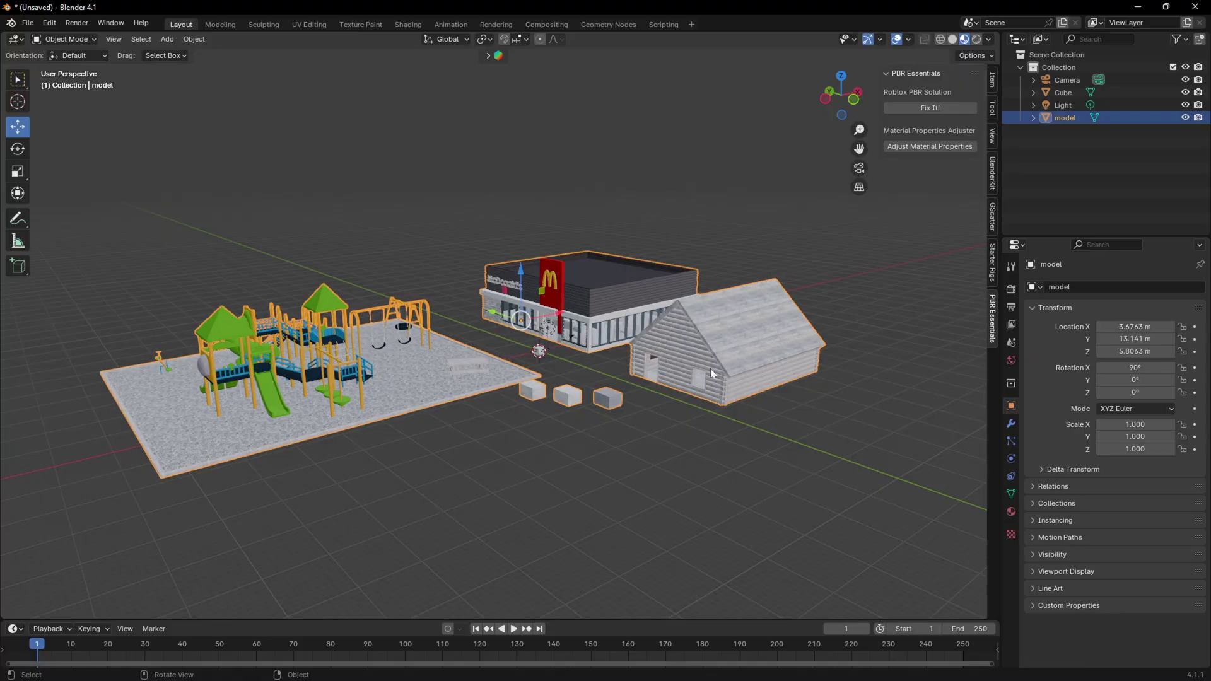
scroll(712, 369, "up", 6)
middle_click_drag(663, 364, 719, 363)
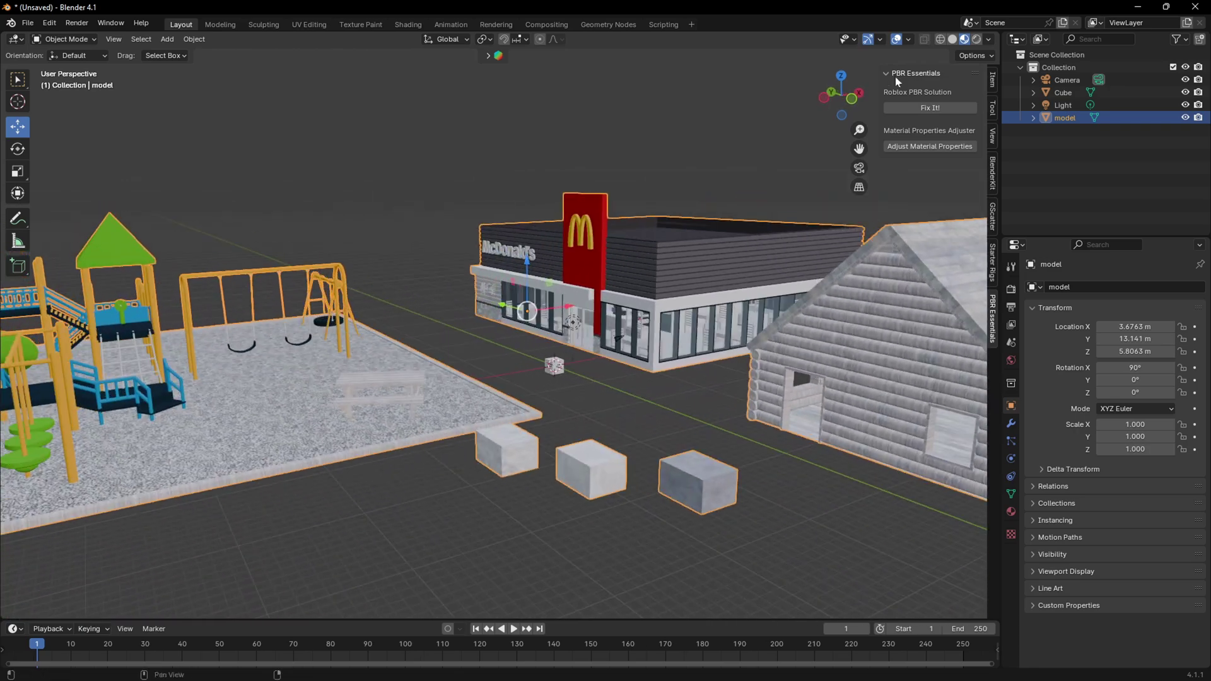
- Compare Solid and Material Preview shading, then reselect the house model
left_click(952, 39)
left_click(634, 410)
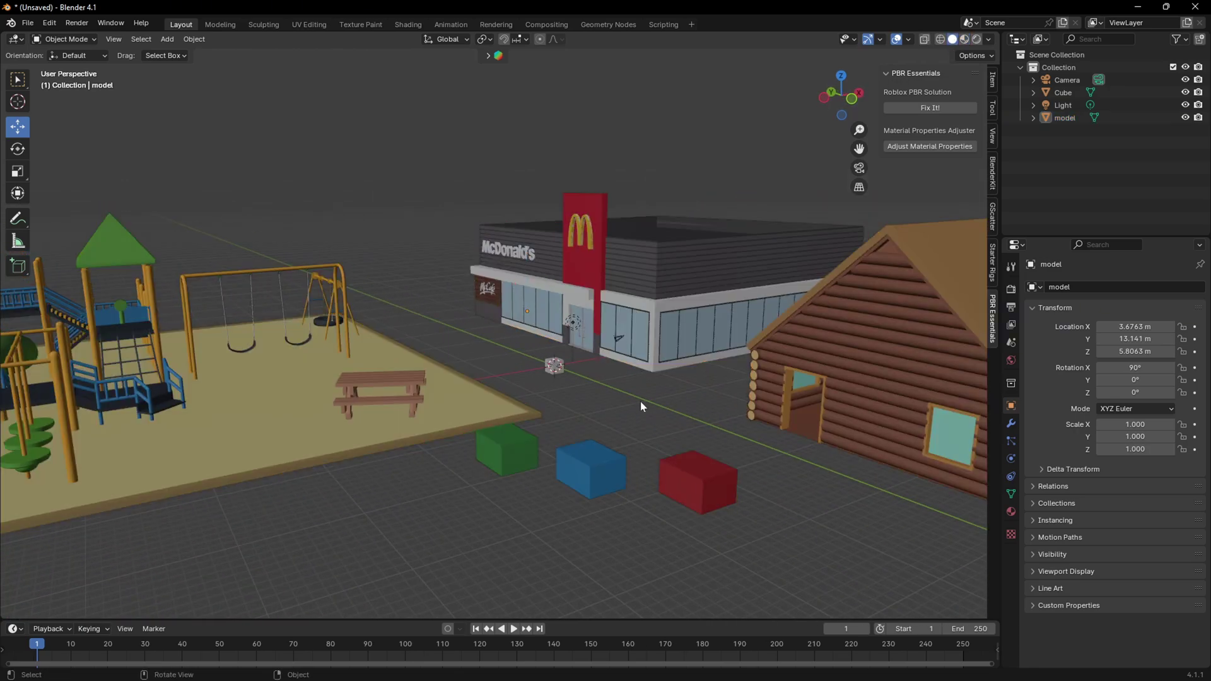
left_click(965, 39)
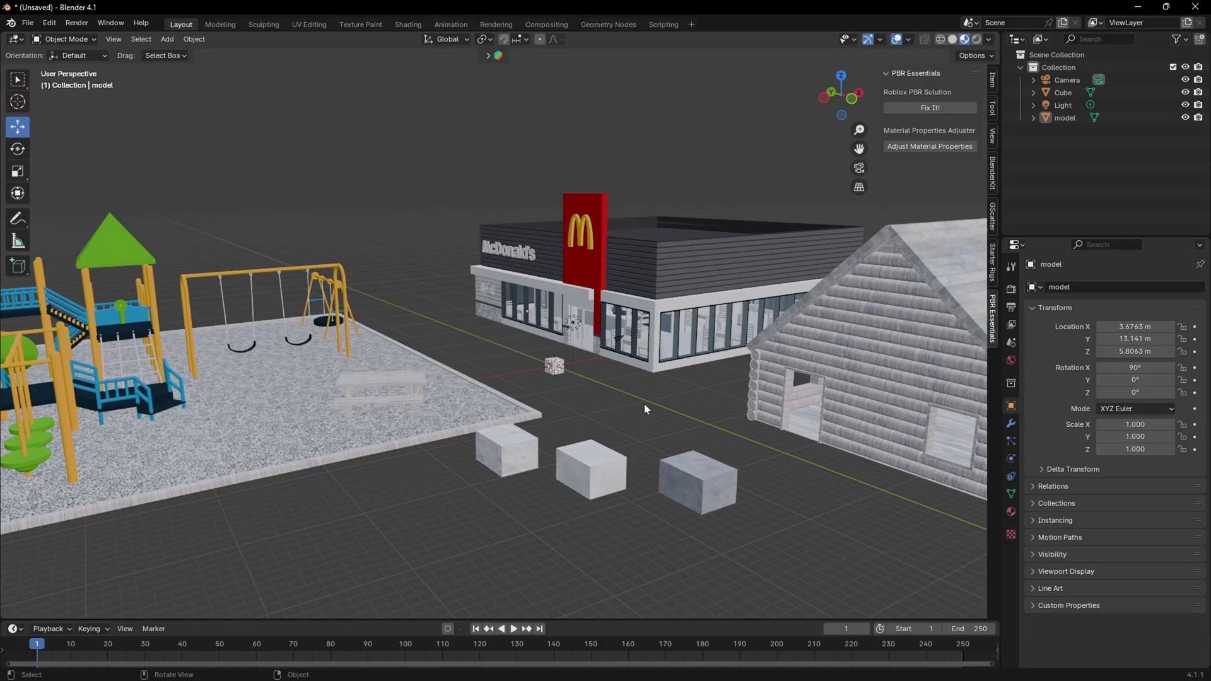
scroll(642, 407, "down", 3)
left_click(649, 360)
middle_click_drag(649, 361, 896, 202)
- Run Fix It! on the selected model, then deselect it and inspect the textured log cabin
left_click(907, 108)
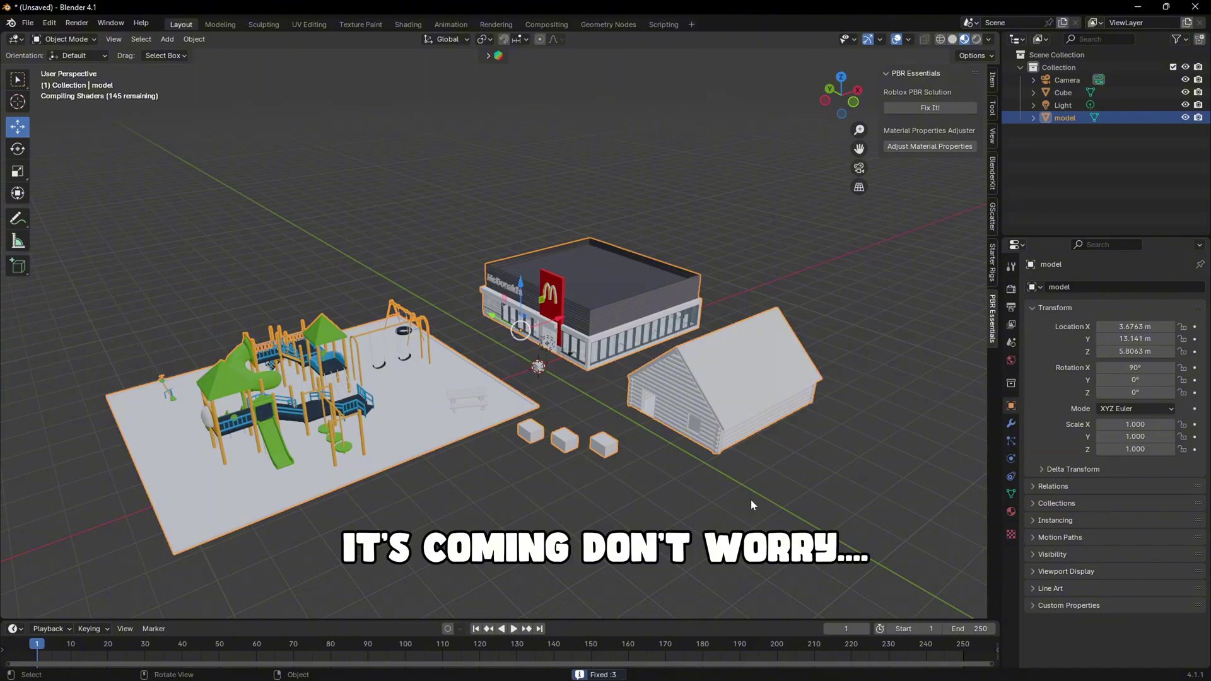
scroll(707, 498, "up", 2)
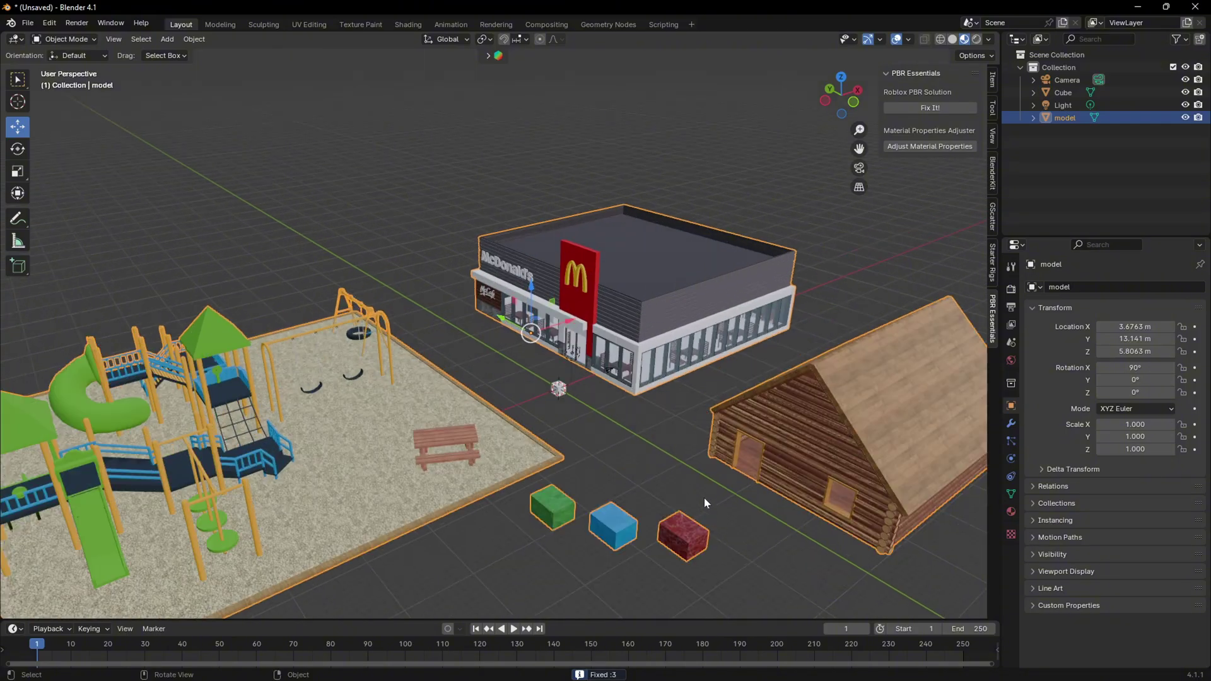
left_click(704, 498)
middle_click_drag(704, 498, 634, 452)
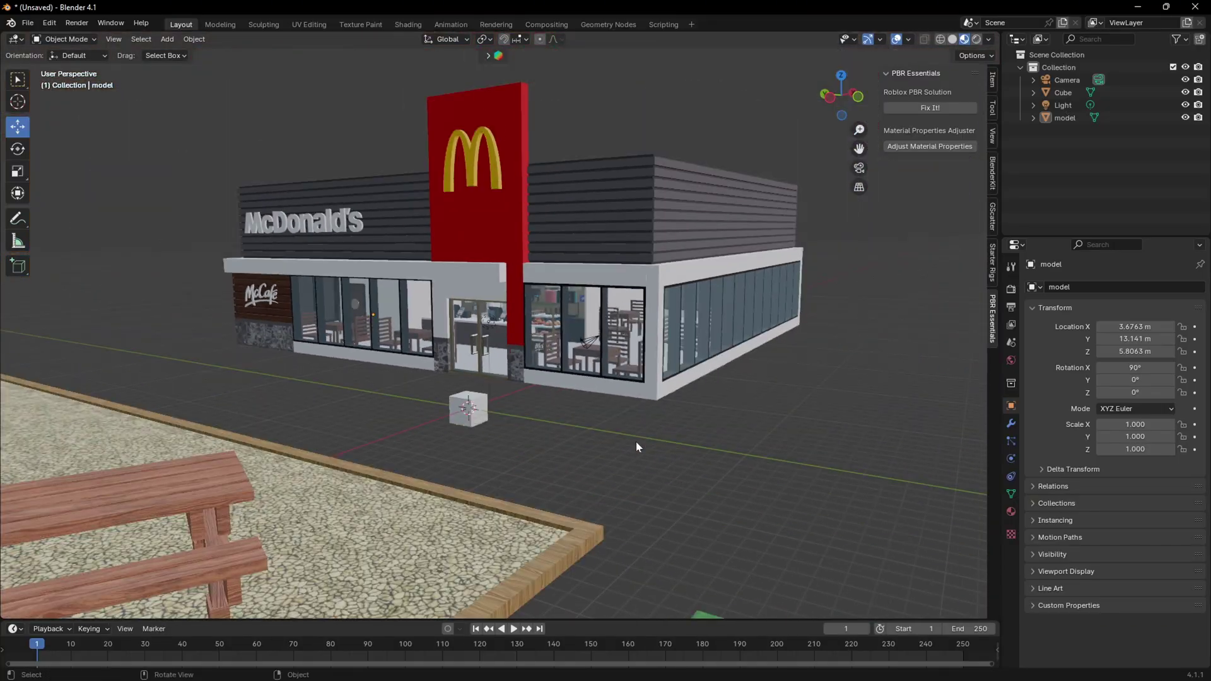
middle_click_drag(635, 442, 824, 542)
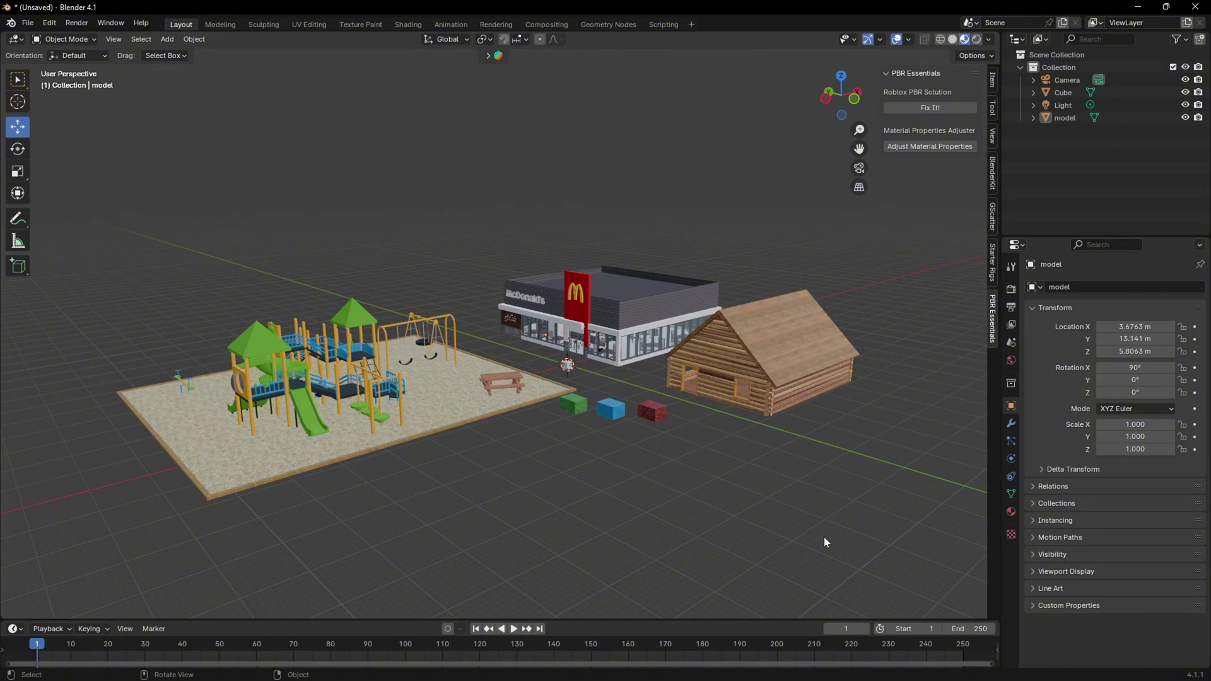